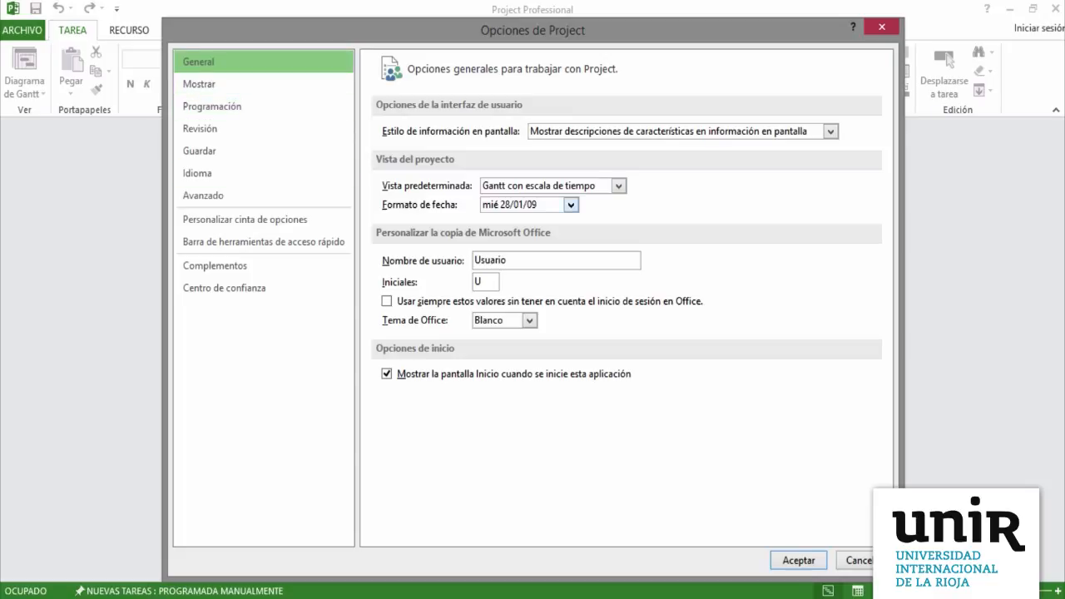
Review the general options including the date format, the display options and the scheduling options, and close the options dialog.
{"action": "left_click", "coordinate": [571, 204]}
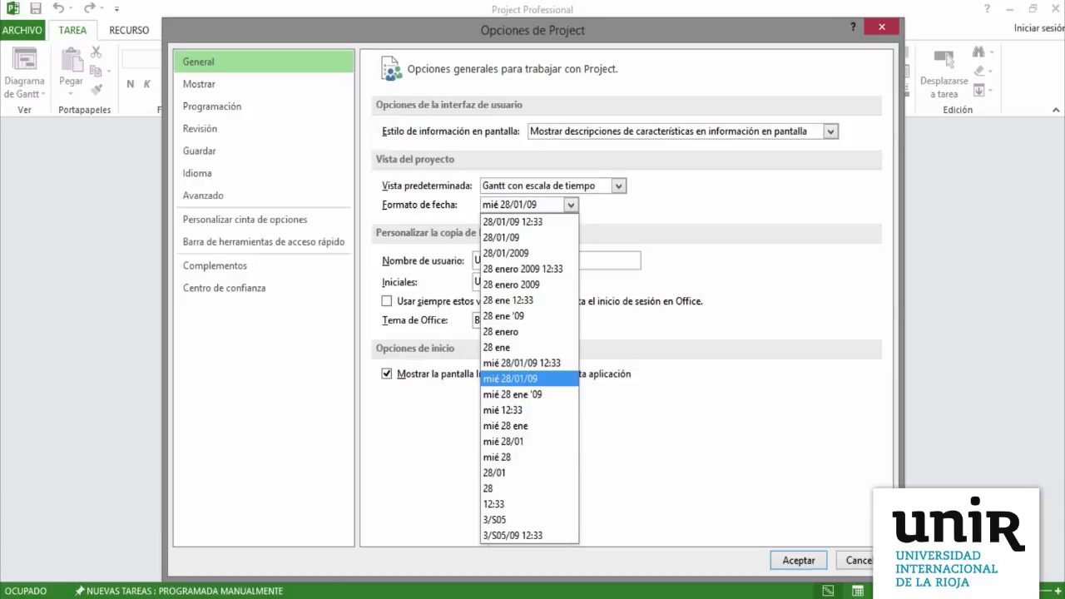
{"action": "key", "text": "Return"}
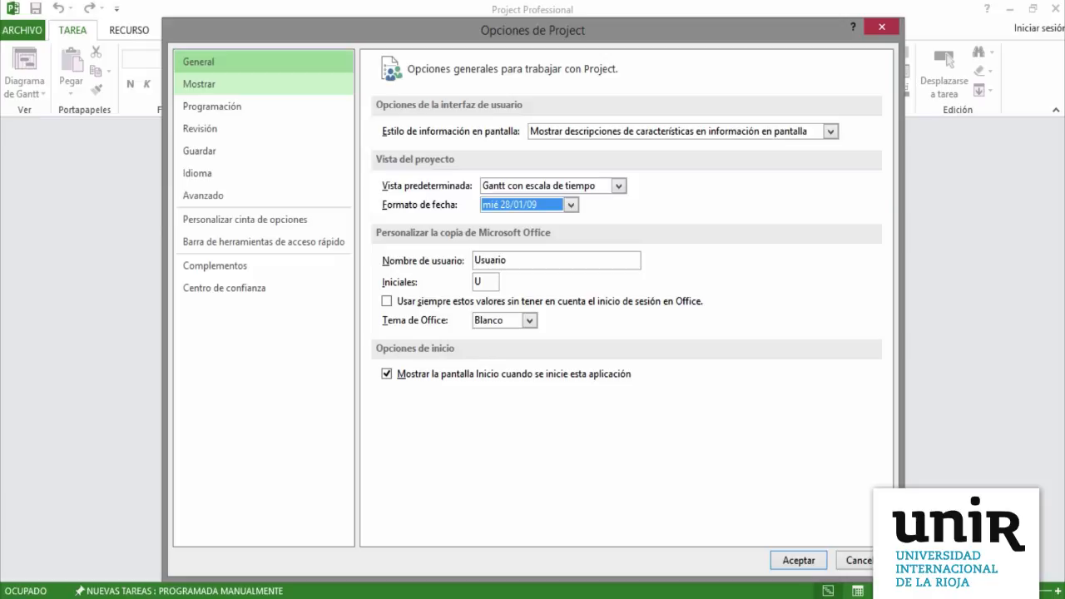
{"action": "left_click", "coordinate": [199, 84]}
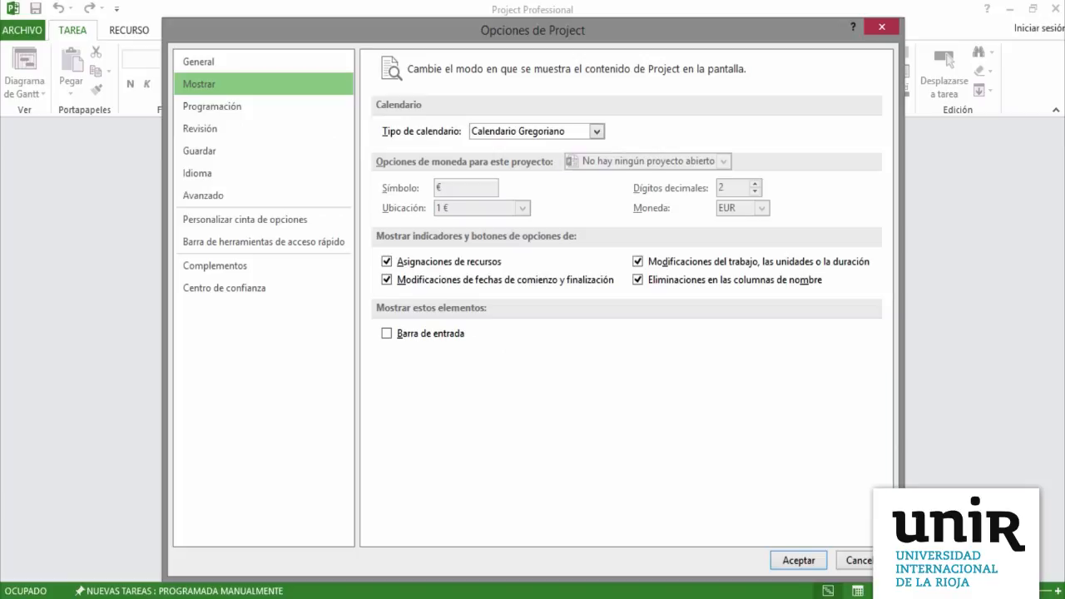
{"action": "left_click", "coordinate": [213, 107]}
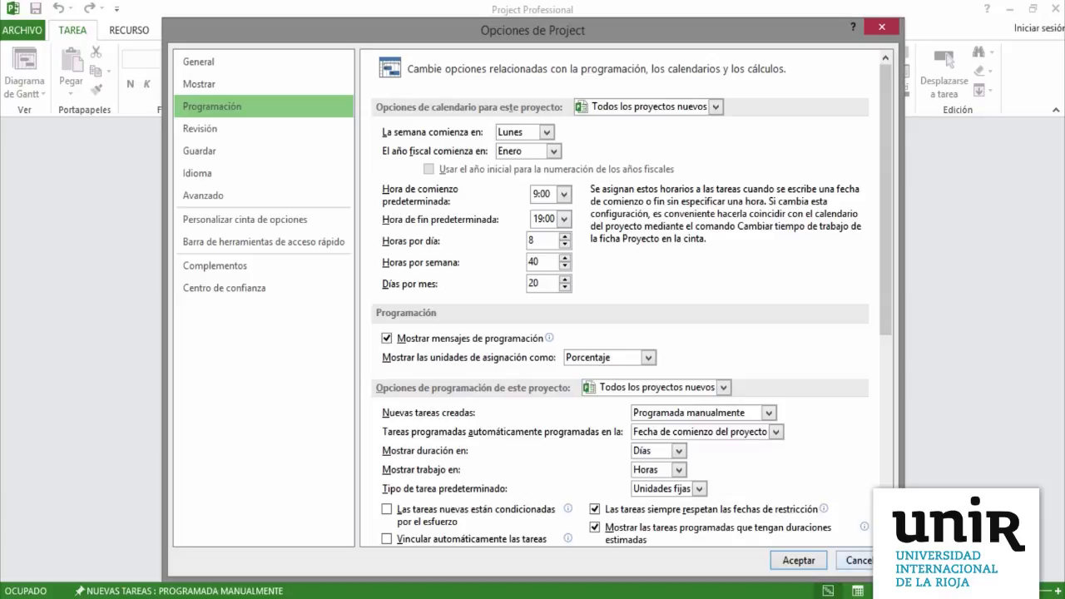
{"action": "left_click", "coordinate": [880, 561]}
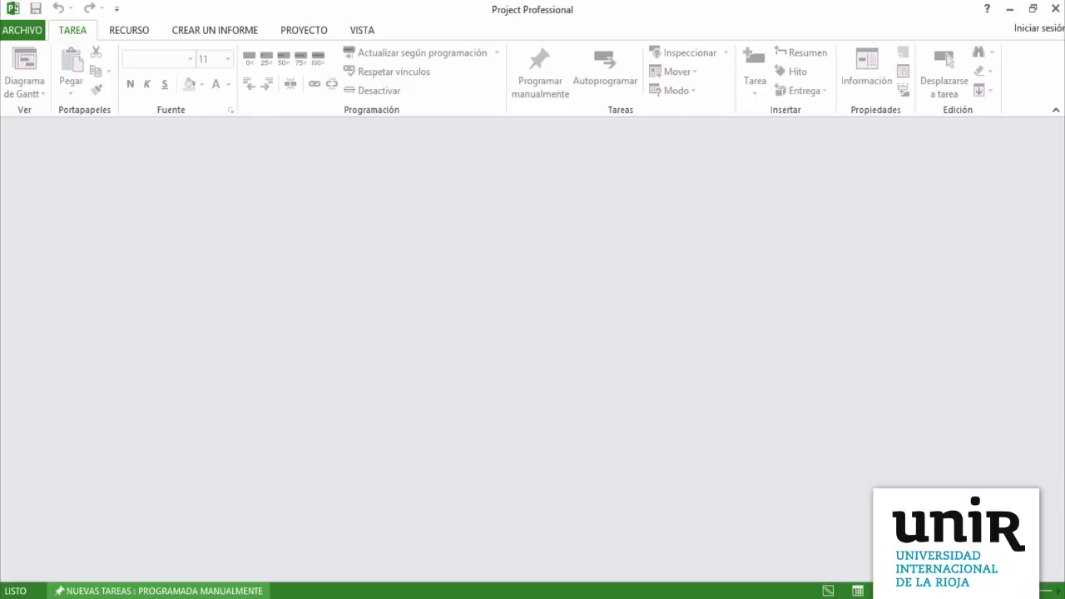
Try to set the mode for new tasks to automatically scheduled (Programada automáticamente) without an open project.
{"action": "left_click", "coordinate": [159, 590]}
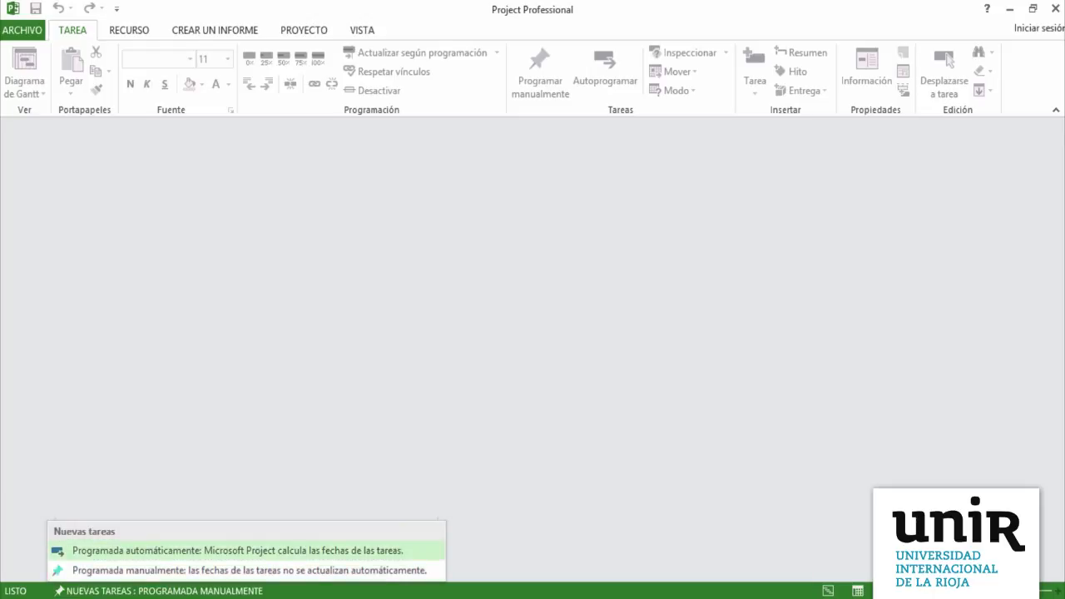
{"action": "left_click", "coordinate": [237, 551]}
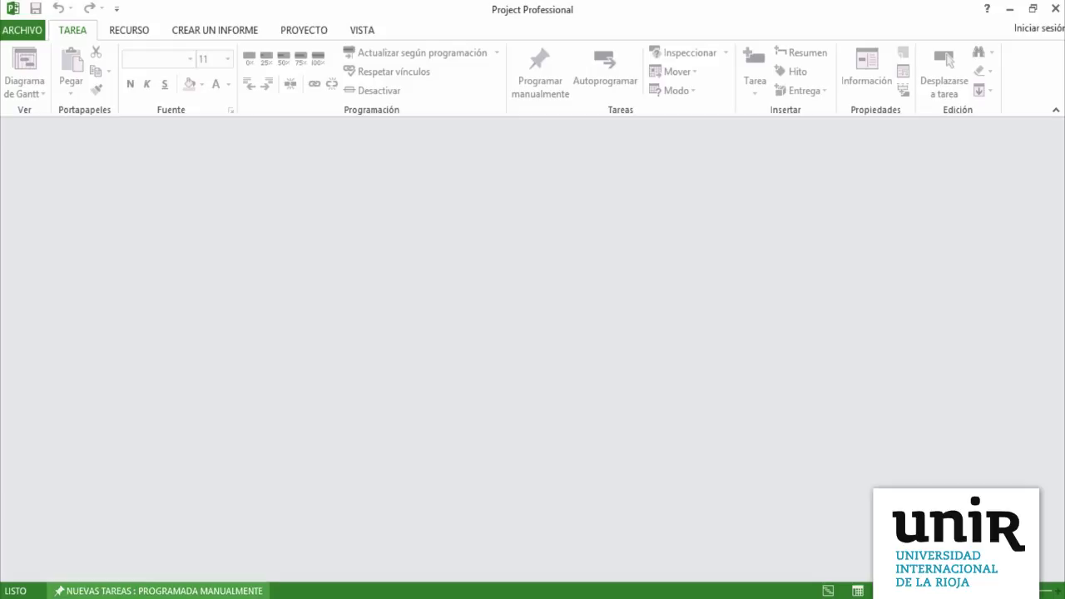
{"action": "left_click", "coordinate": [158, 590]}
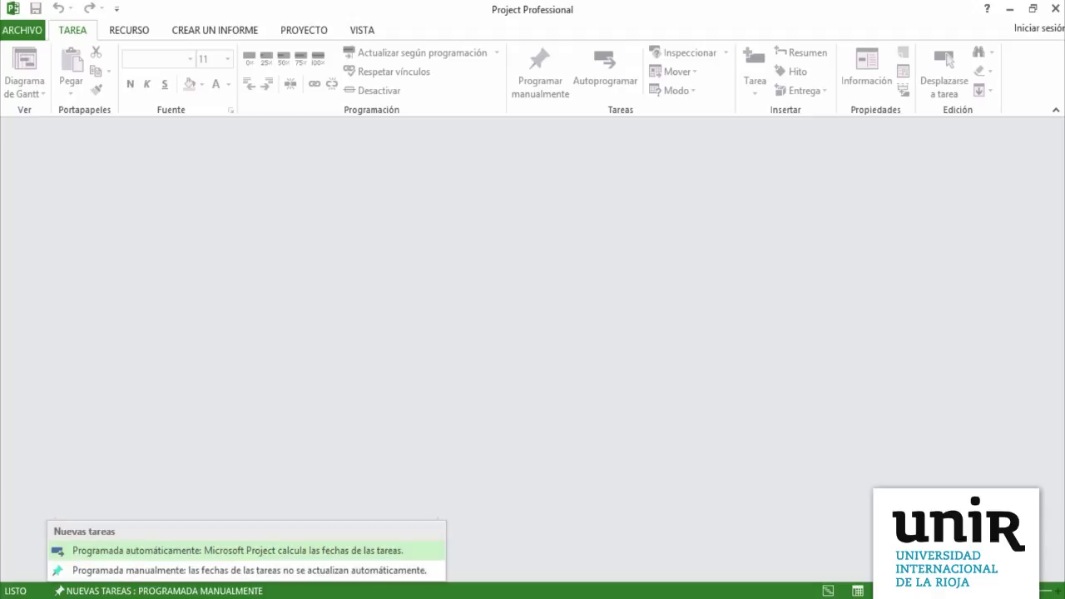
{"action": "left_click", "coordinate": [224, 551]}
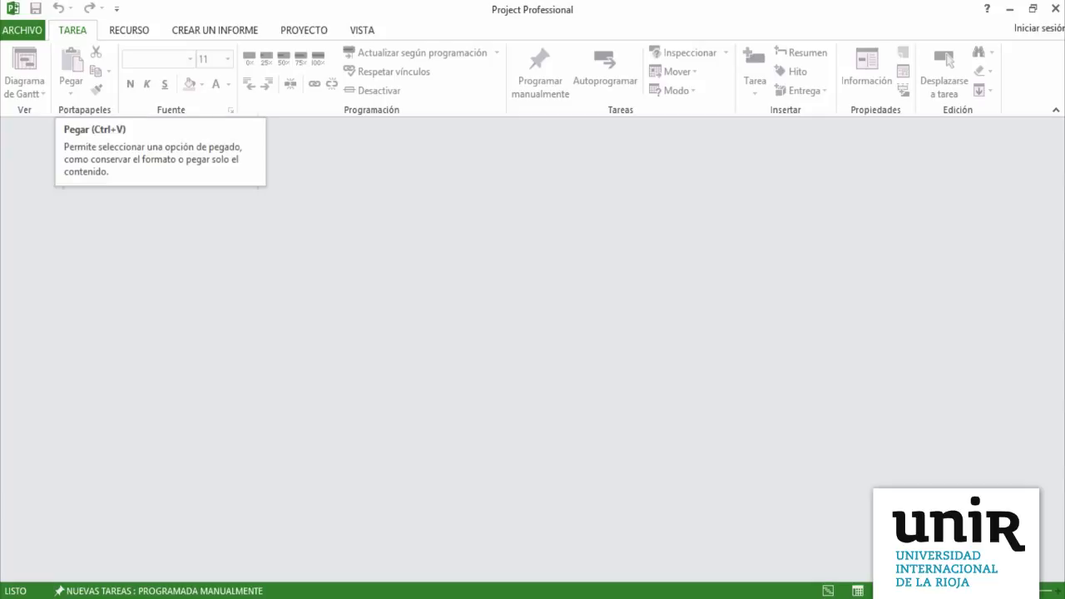
{"action": "left_click", "coordinate": [129, 30]}
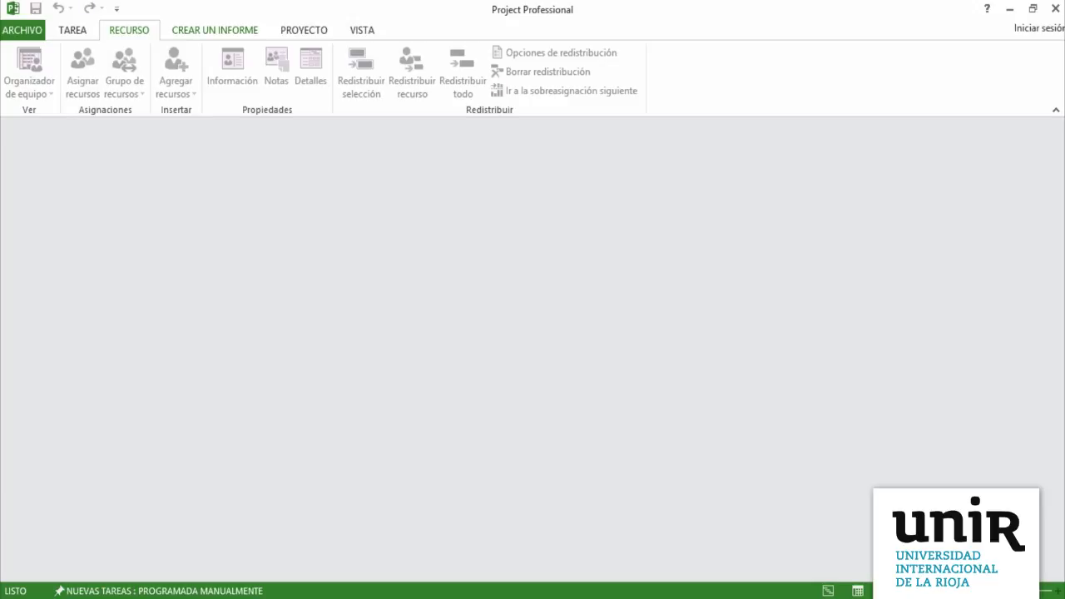
{"action": "left_click", "coordinate": [215, 30]}
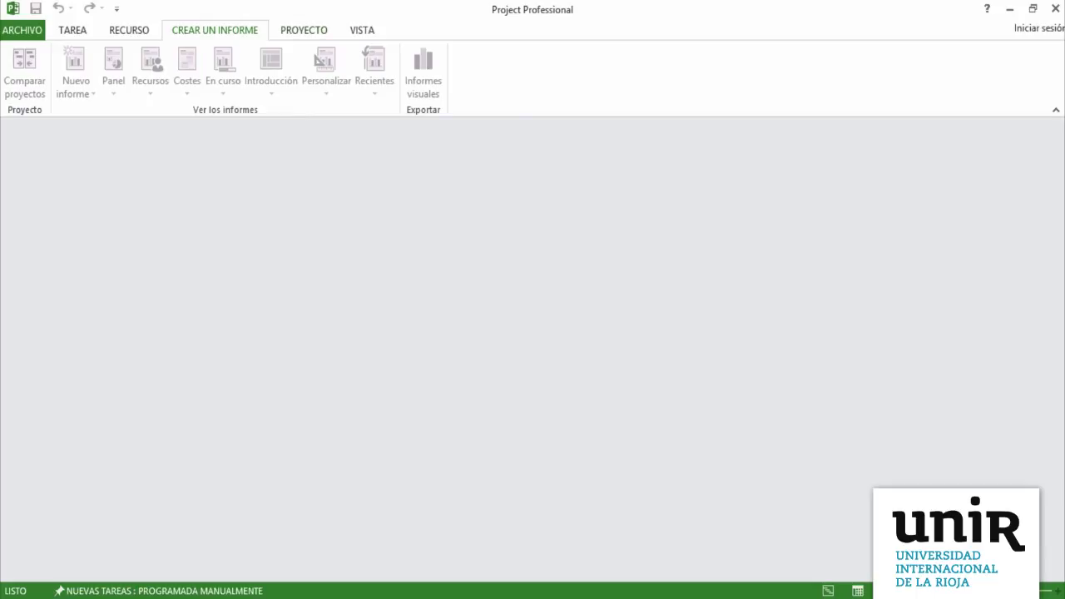
{"action": "left_click", "coordinate": [303, 30]}
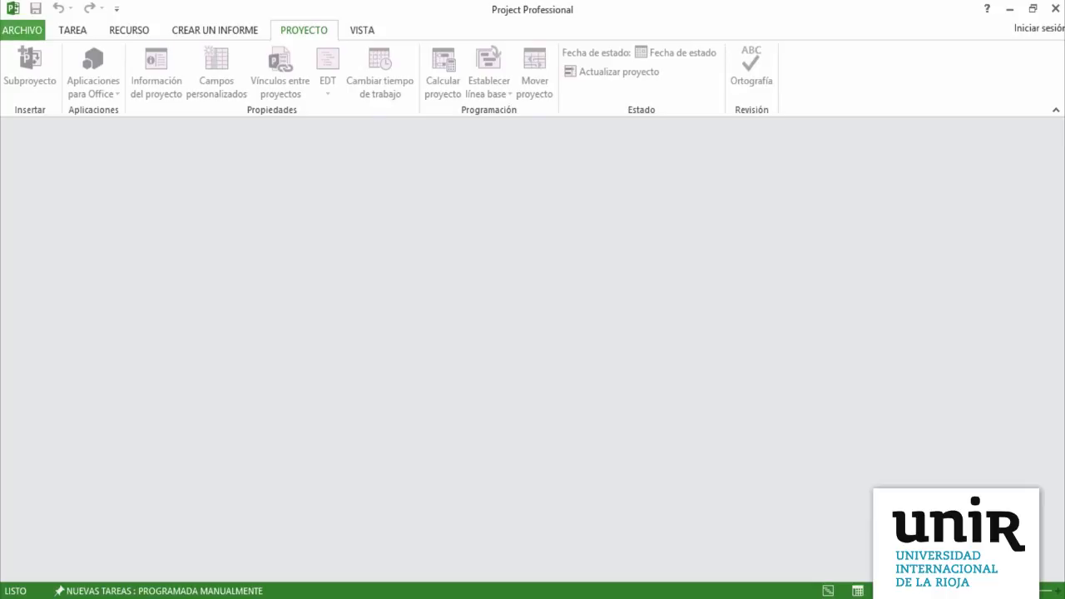
Create a blank project and set its new tasks to automatically scheduled (Programada automáticamente).
{"action": "left_click", "coordinate": [22, 30]}
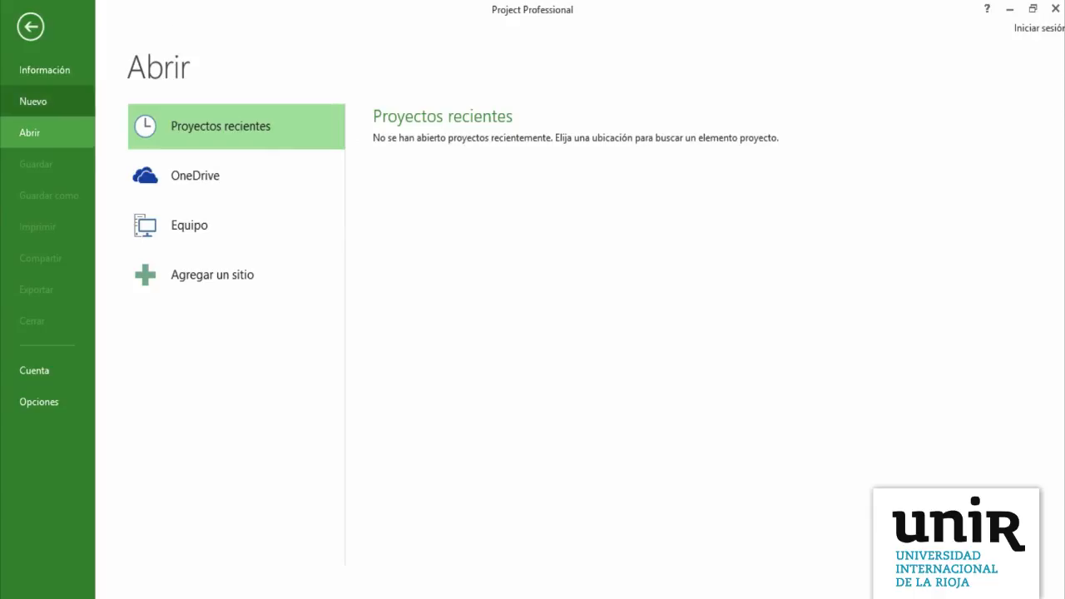
{"action": "left_click", "coordinate": [33, 101]}
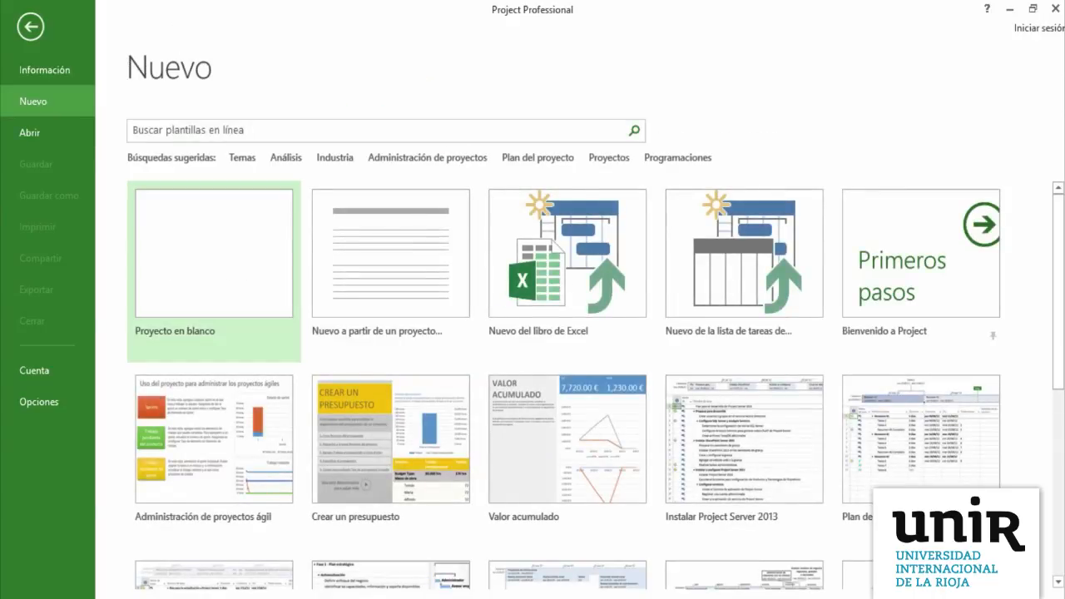
{"action": "left_click", "coordinate": [213, 266]}
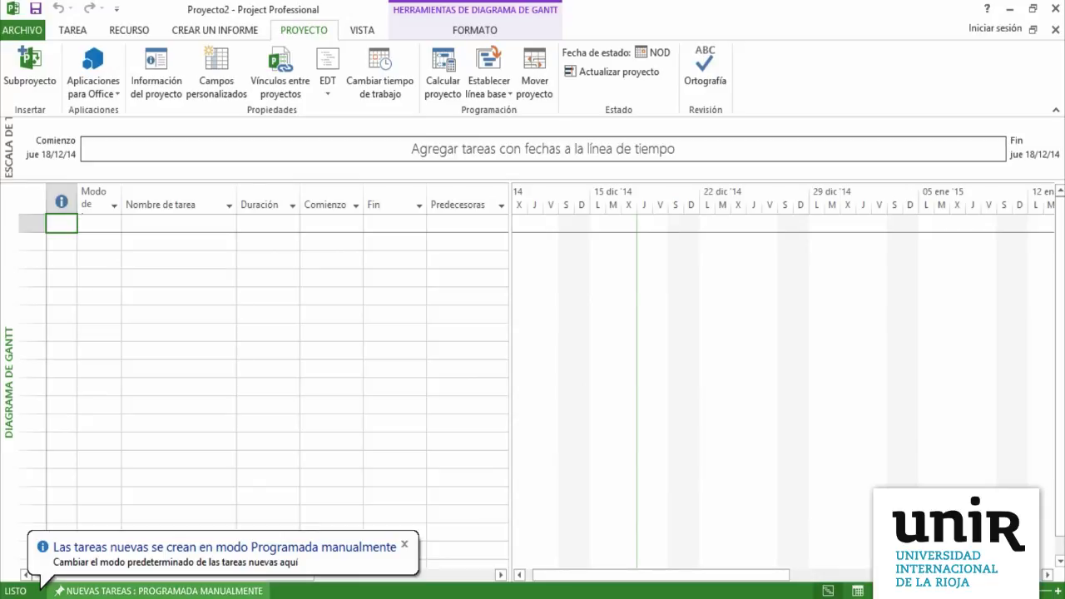
{"action": "left_click", "coordinate": [158, 591]}
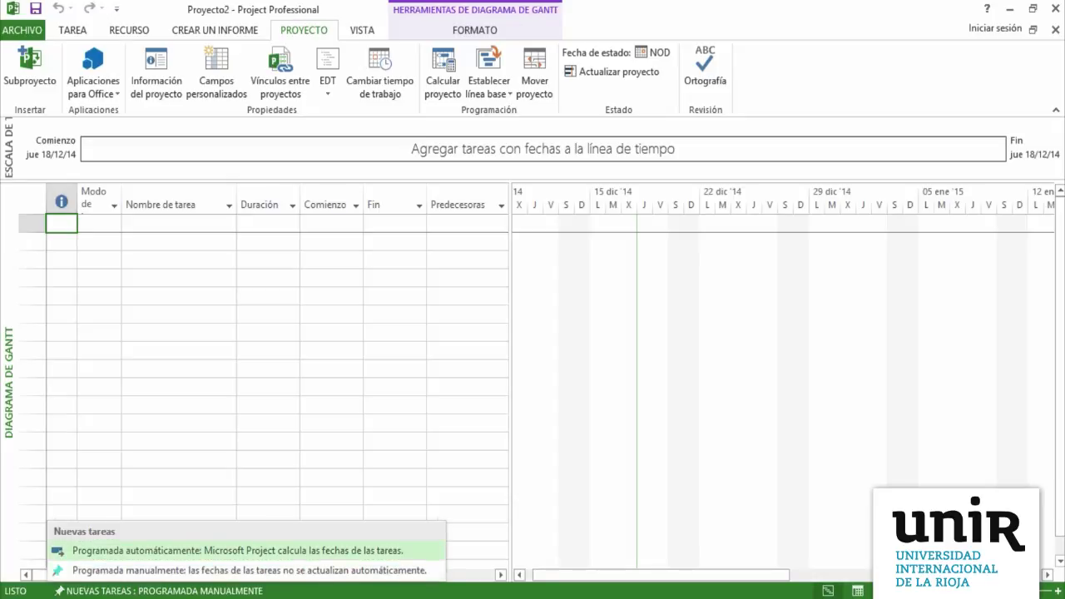
{"action": "left_click", "coordinate": [237, 550]}
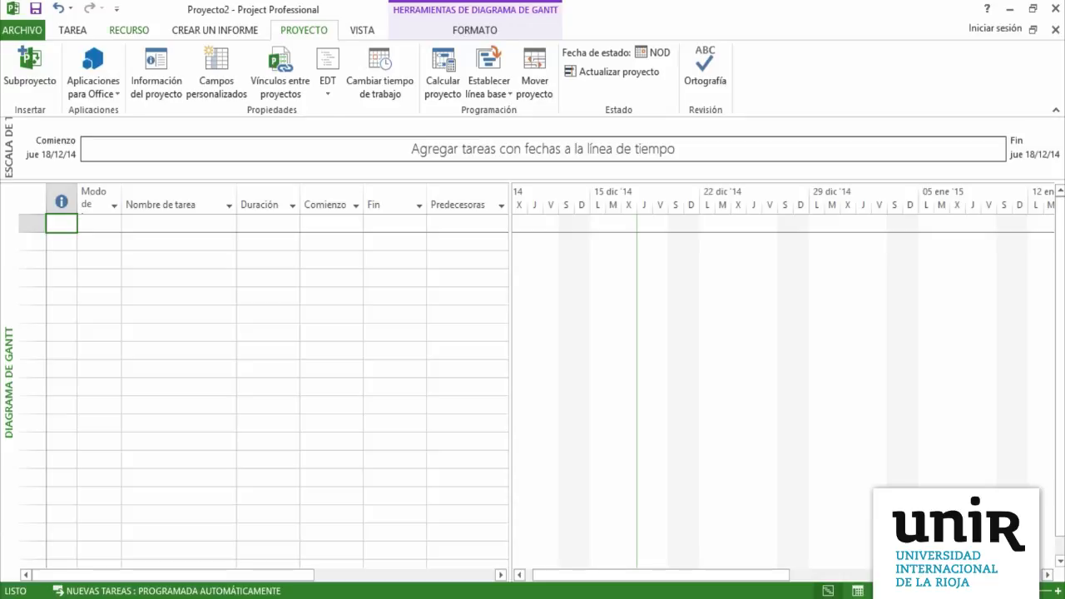
Set resource leveling to Manual in the leveling options (Opciones de redistribución) and accept them.
{"action": "left_click", "coordinate": [129, 30]}
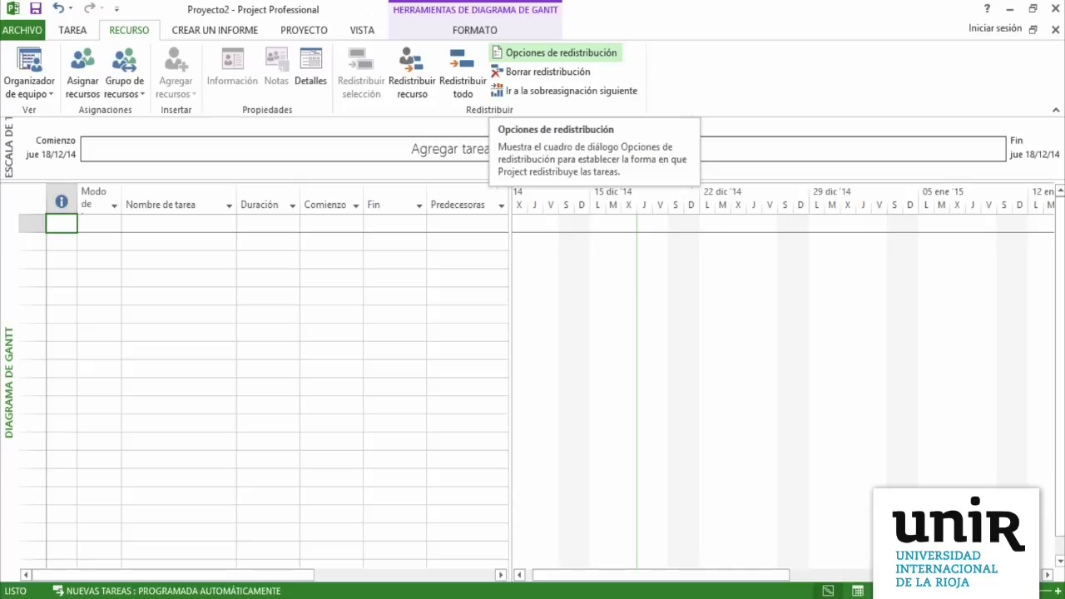
{"action": "left_click", "coordinate": [556, 52]}
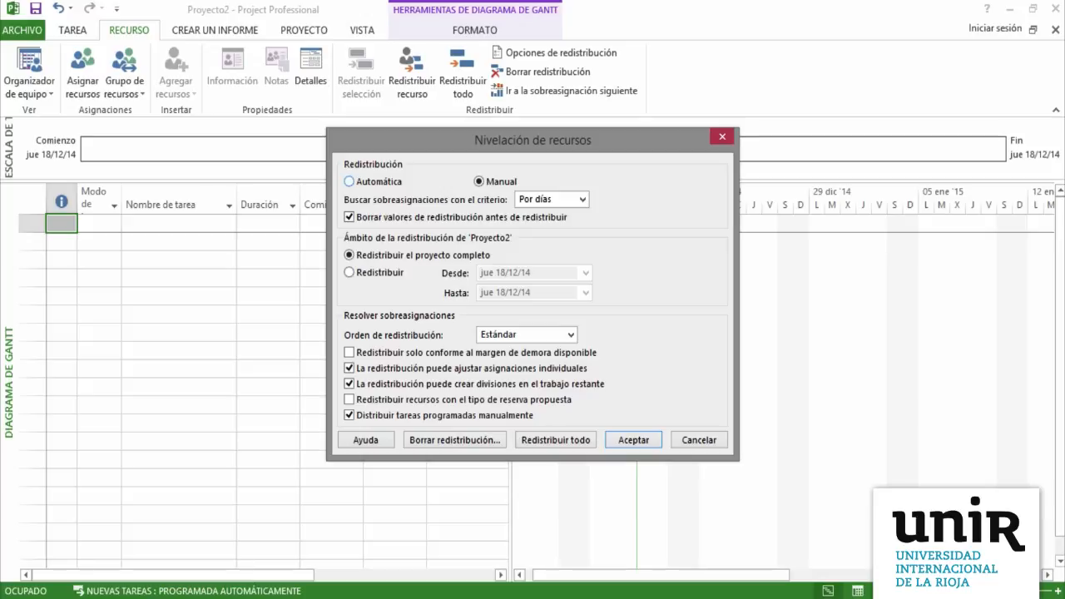
{"action": "left_click", "coordinate": [349, 182]}
{"action": "left_click", "coordinate": [479, 181]}
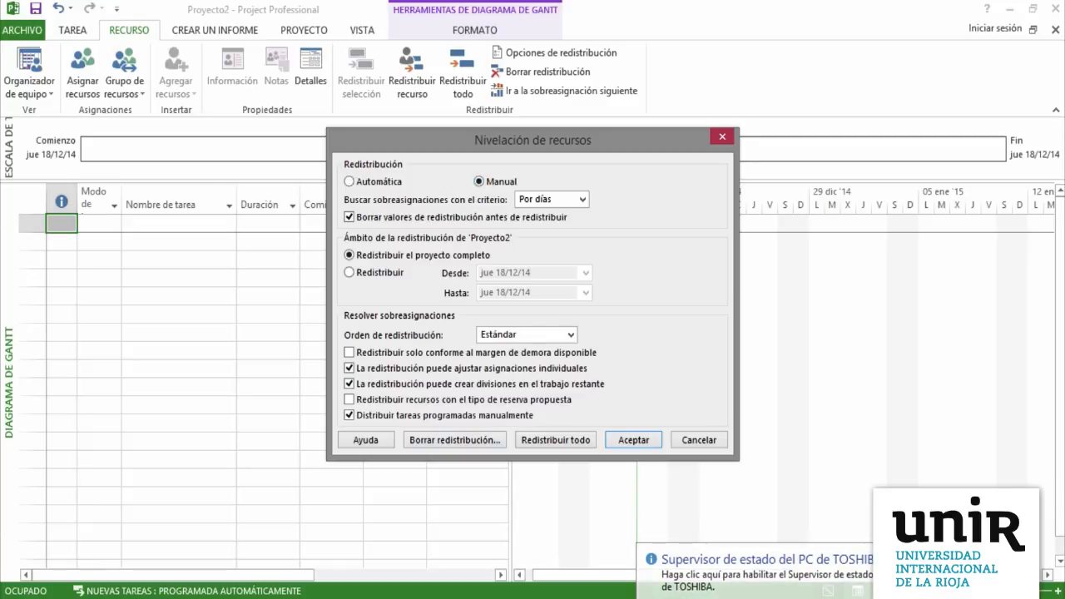
{"action": "key", "text": "Return"}
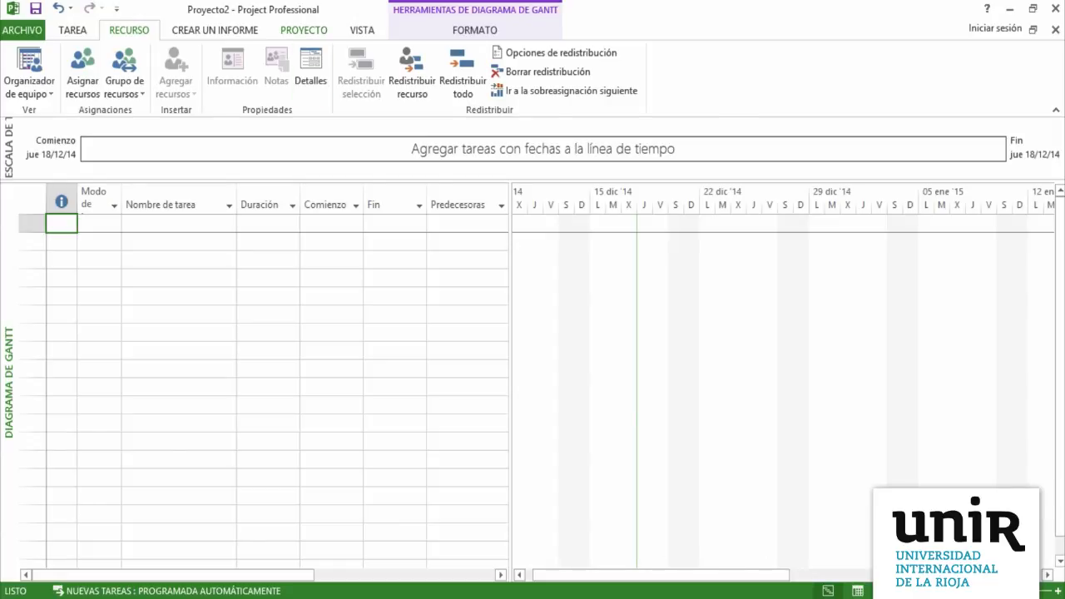
View the project's statistics from the project information and close them.
{"action": "left_click", "coordinate": [304, 30]}
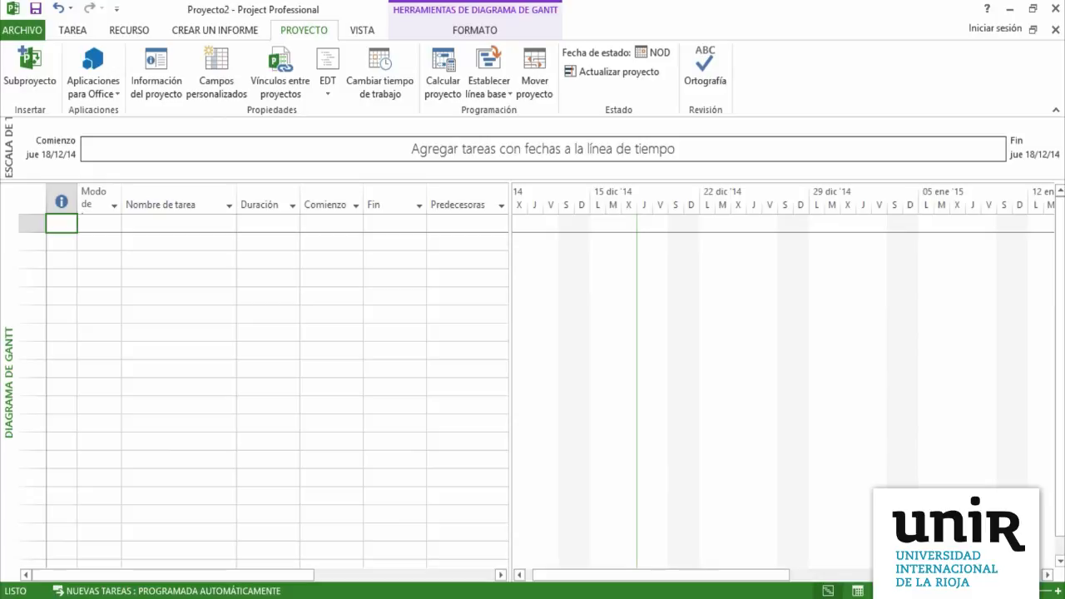
{"action": "left_click", "coordinate": [156, 75]}
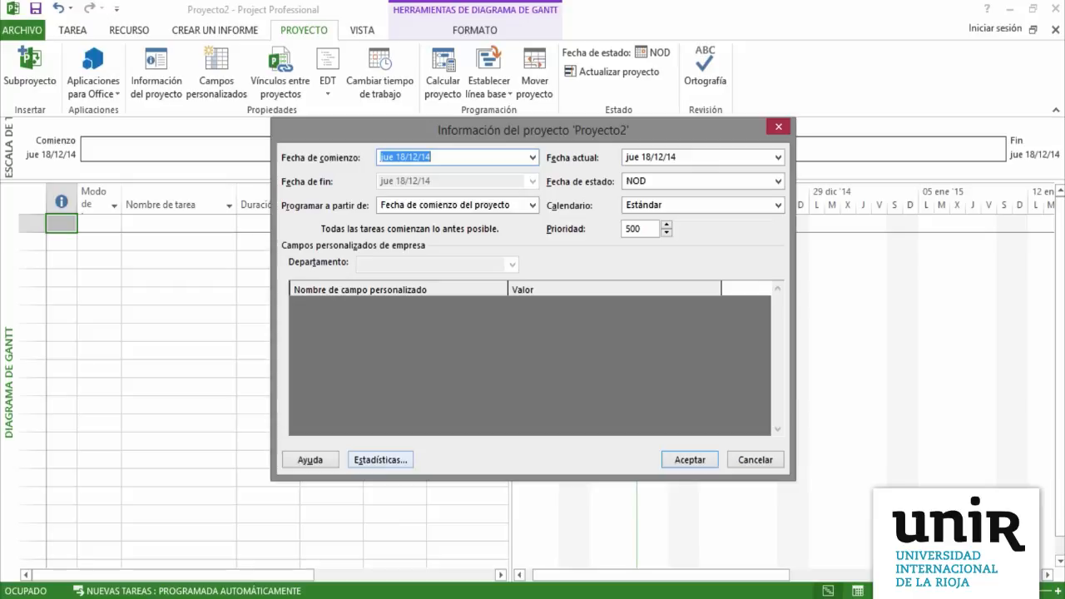
{"action": "left_click", "coordinate": [381, 460]}
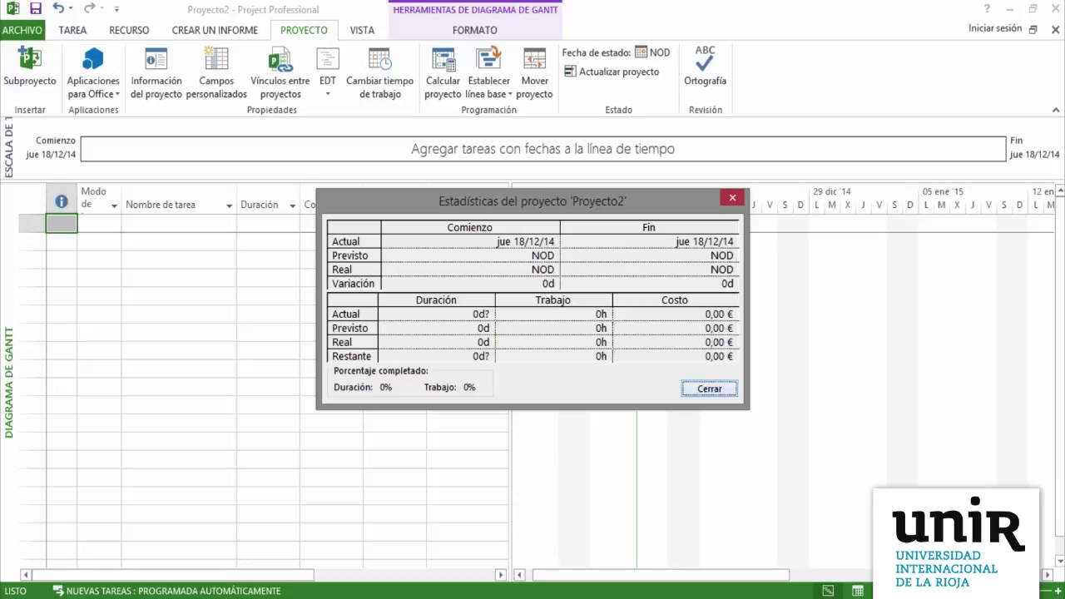
{"action": "key", "text": "Return"}
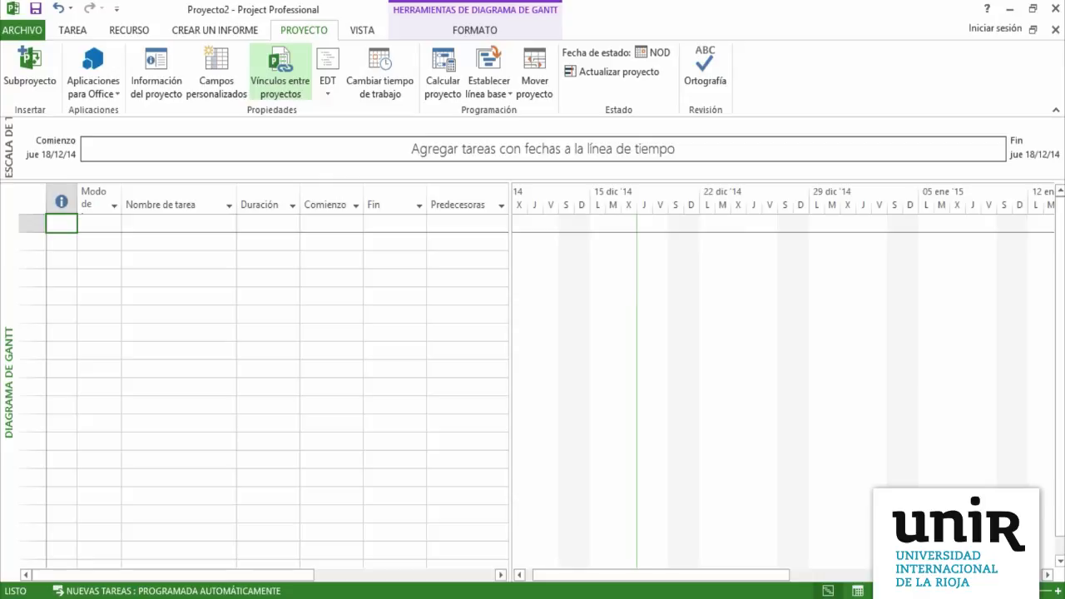
Set the project's start date to 01/01/15 in the project information.
{"action": "left_click", "coordinate": [156, 75]}
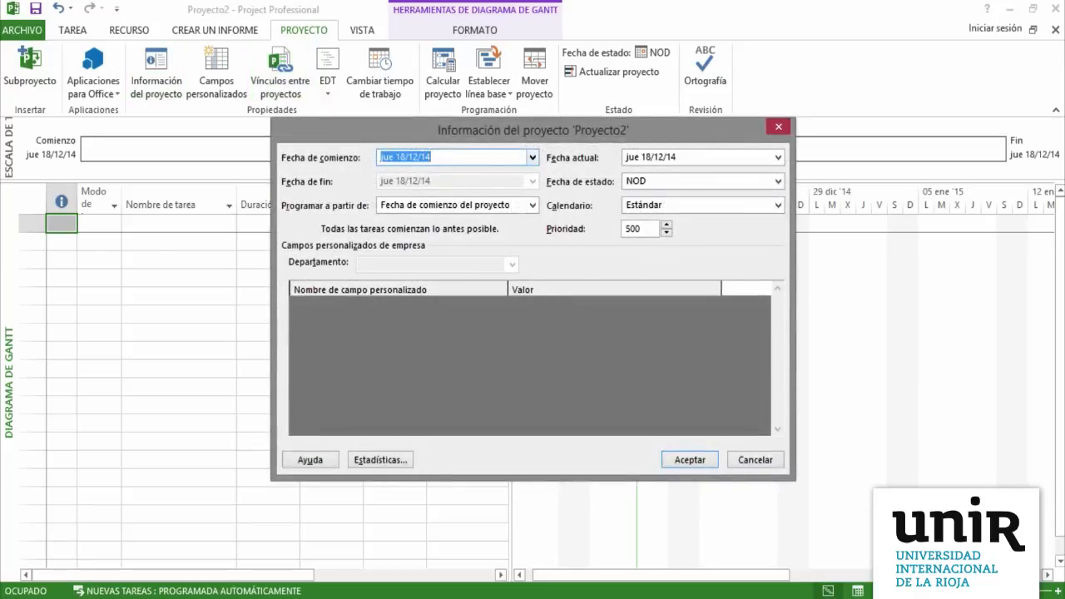
{"action": "left_click", "coordinate": [532, 157]}
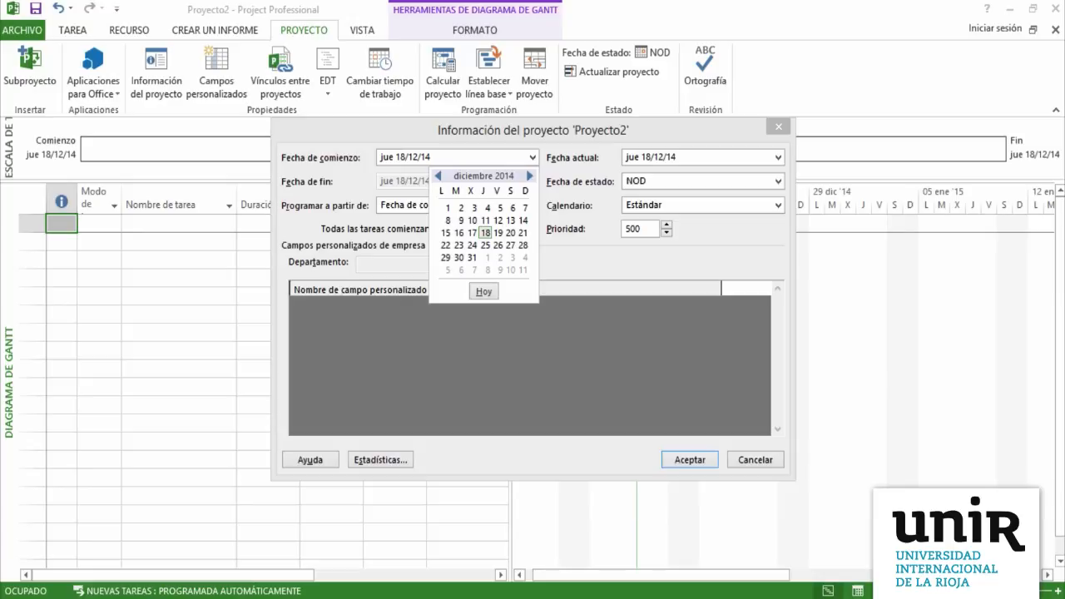
{"action": "left_click", "coordinate": [530, 176]}
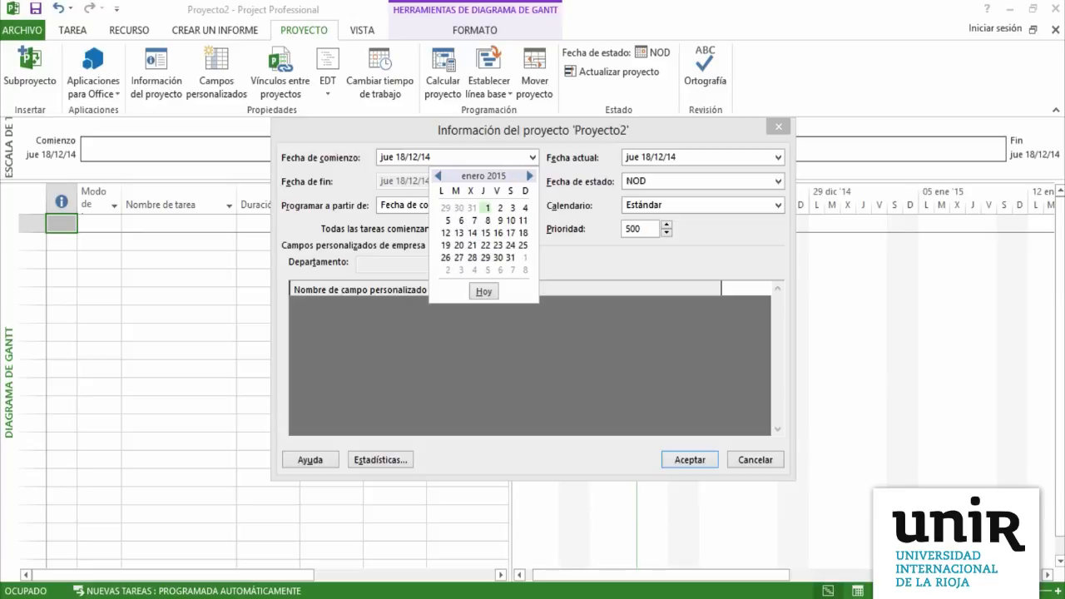
{"action": "left_click", "coordinate": [486, 208]}
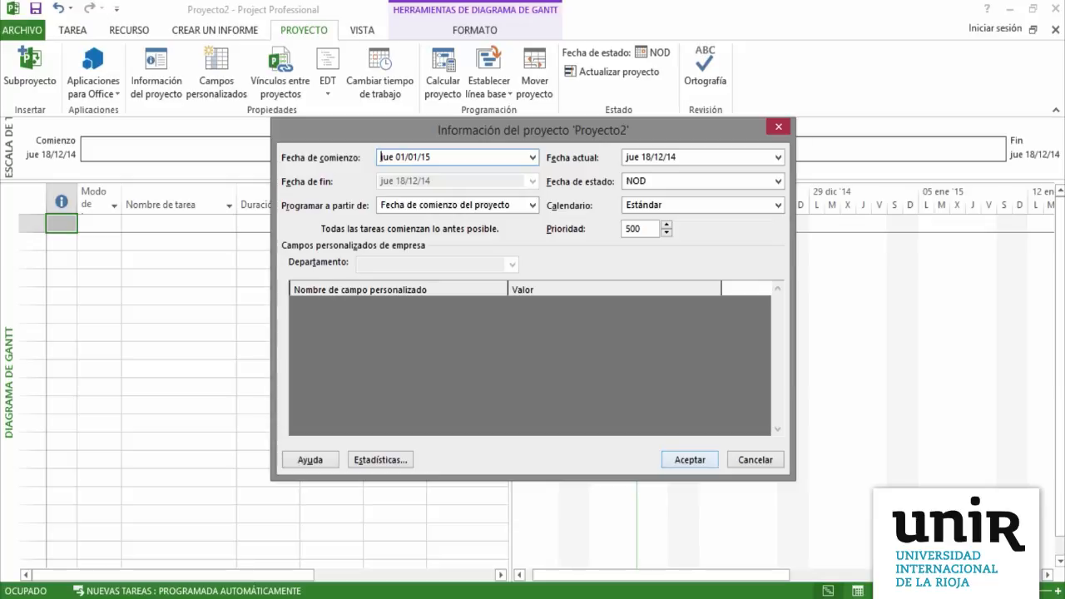
{"action": "key", "text": "Return"}
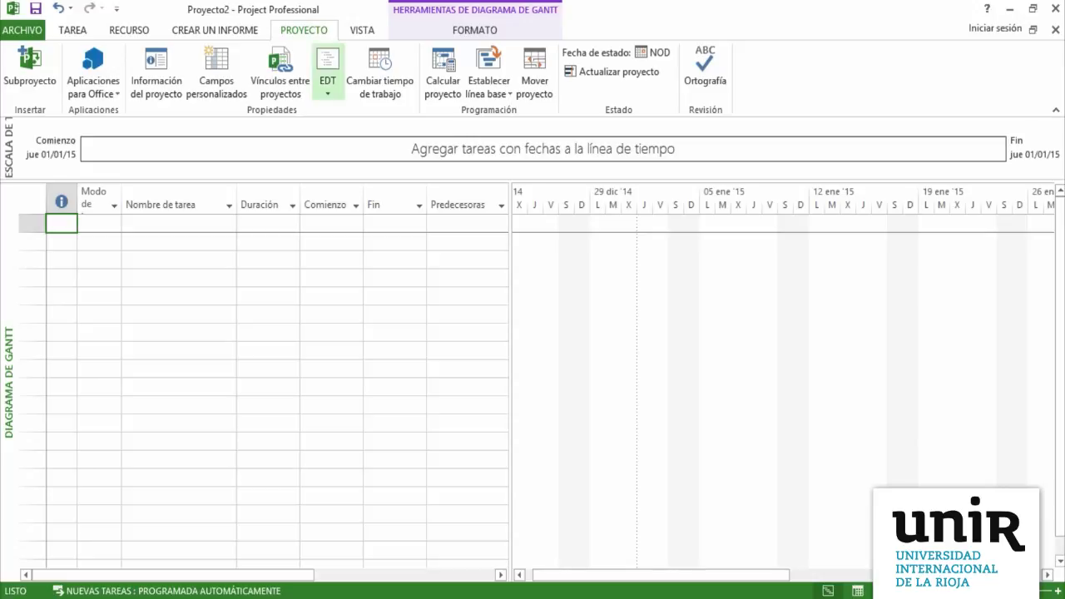
Add a non-working exception named Festivo on 01/01/2015 to the project's Estándar working calendar.
{"action": "left_click", "coordinate": [380, 74]}
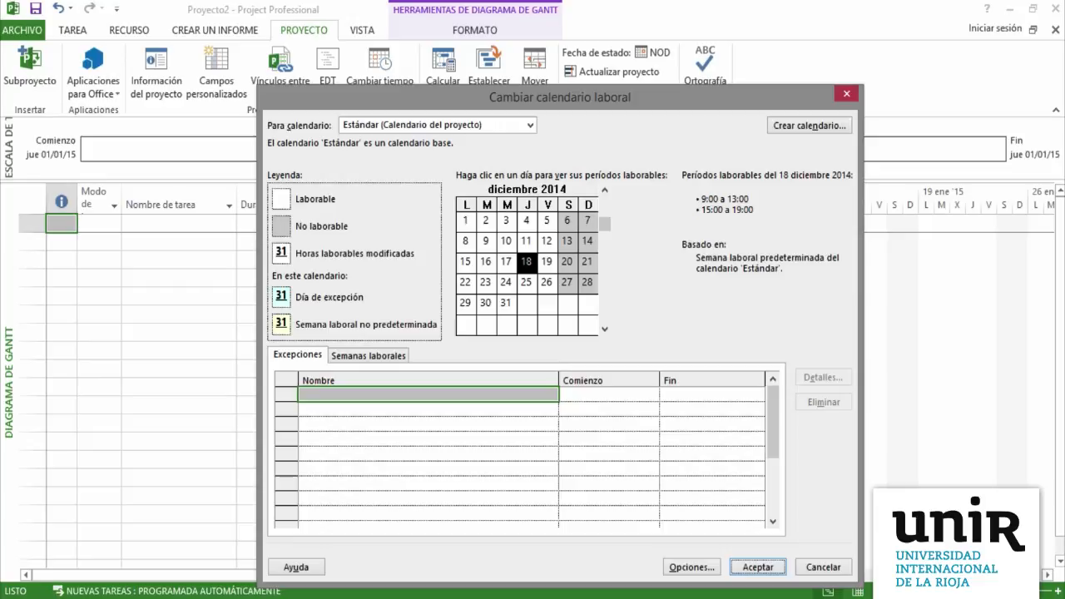
{"action": "left_click_drag", "start_coordinate": [559, 98], "coordinate": [559, 69]}
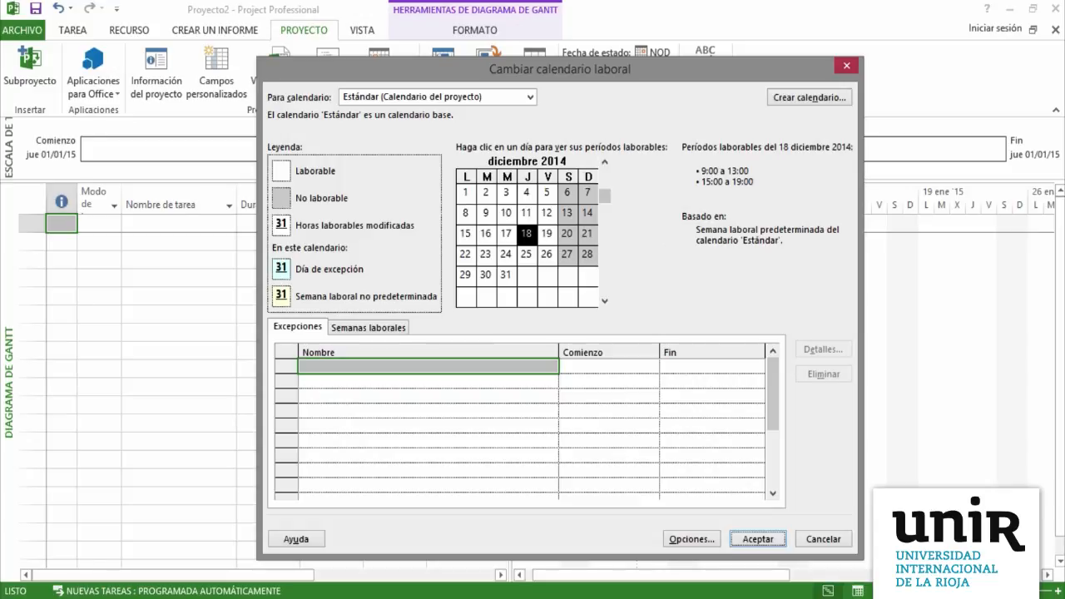
{"action": "left_click", "coordinate": [604, 300]}
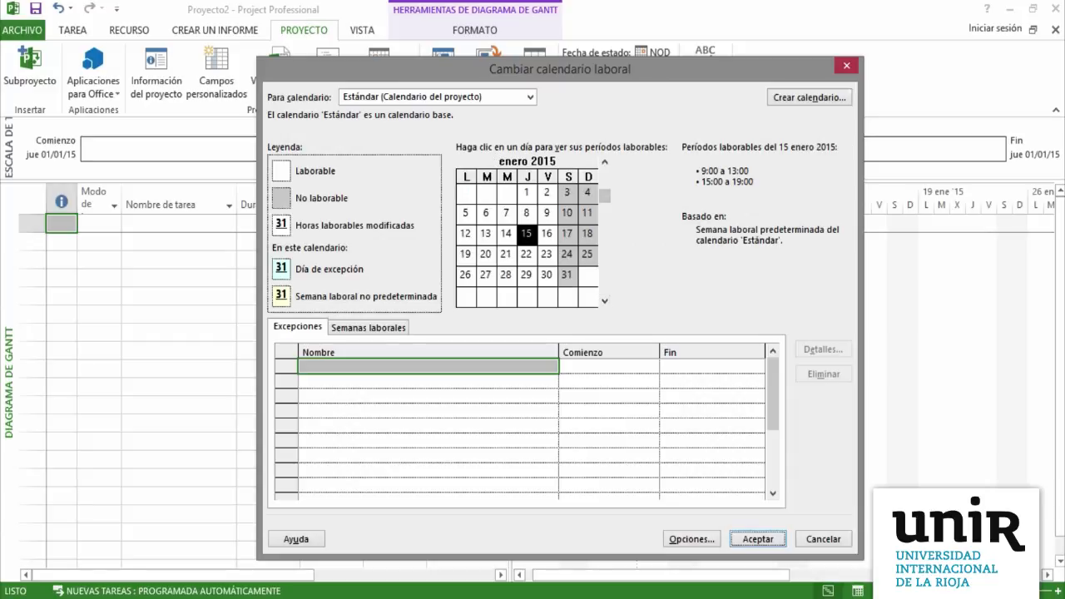
{"action": "left_click", "coordinate": [526, 193]}
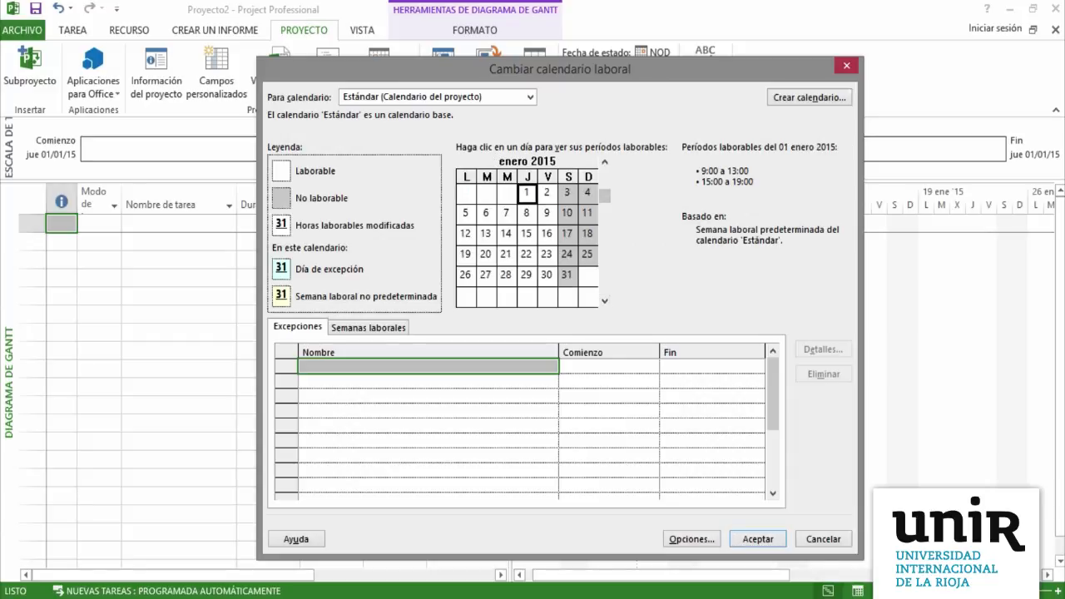
{"action": "left_click", "coordinate": [429, 367]}
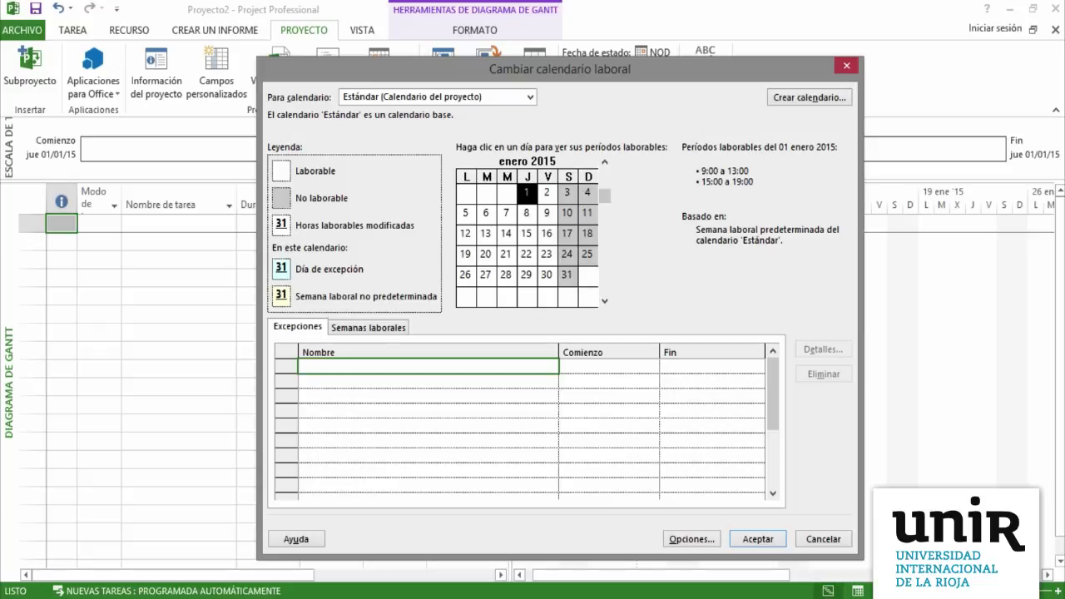
{"action": "type", "text": "Festivo"}
{"action": "key", "text": "Tab"}
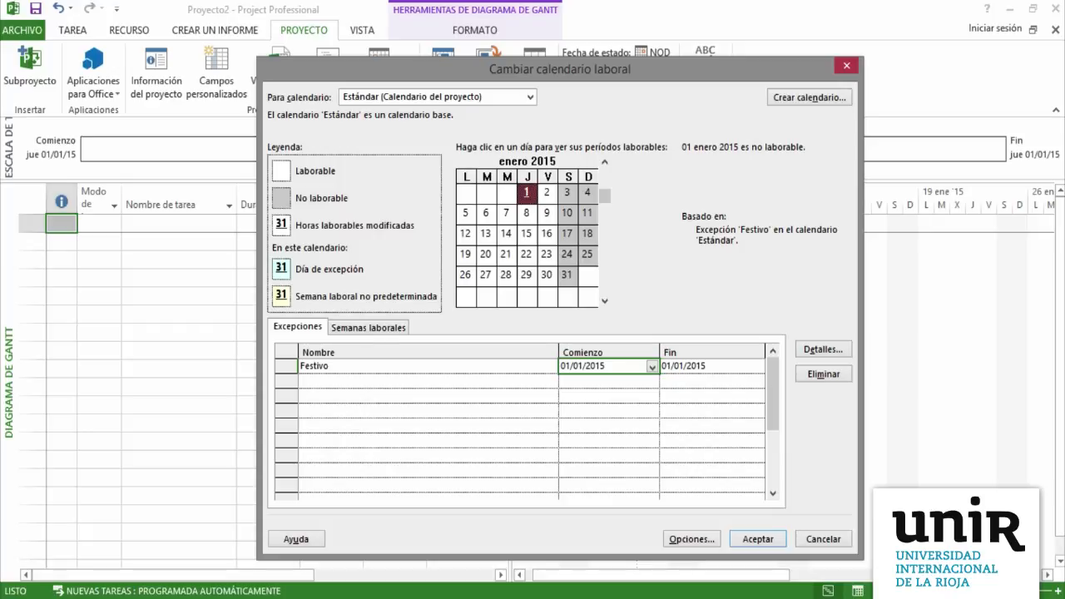
Add a second calendar exception named Reyes on 06/01/2015 and accept the working calendar changes.
{"action": "left_click", "coordinate": [486, 213]}
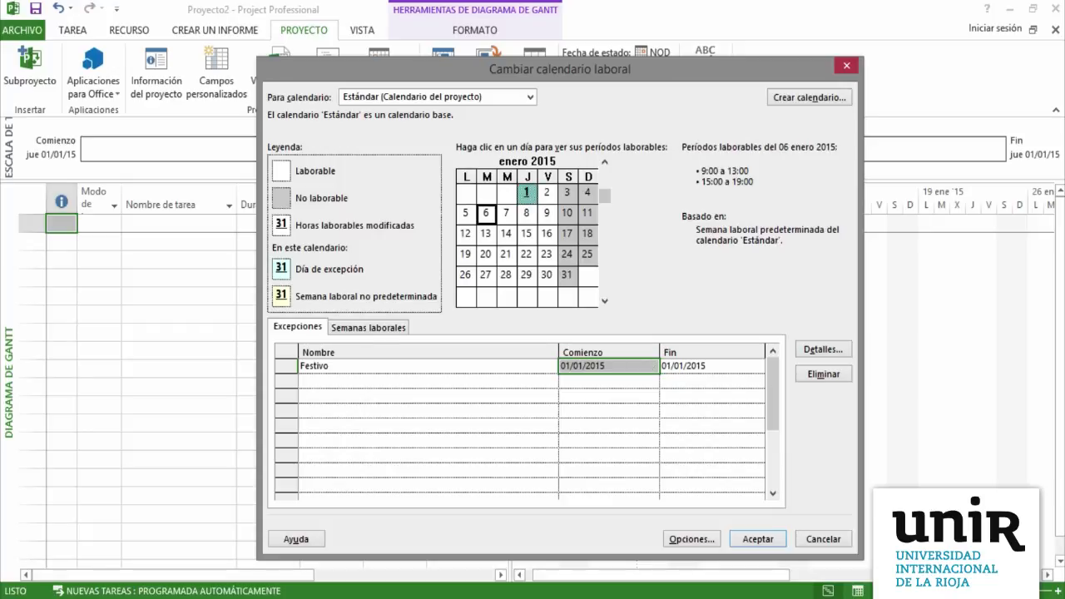
{"action": "left_click", "coordinate": [428, 380]}
{"action": "type", "text": "Reyes"}
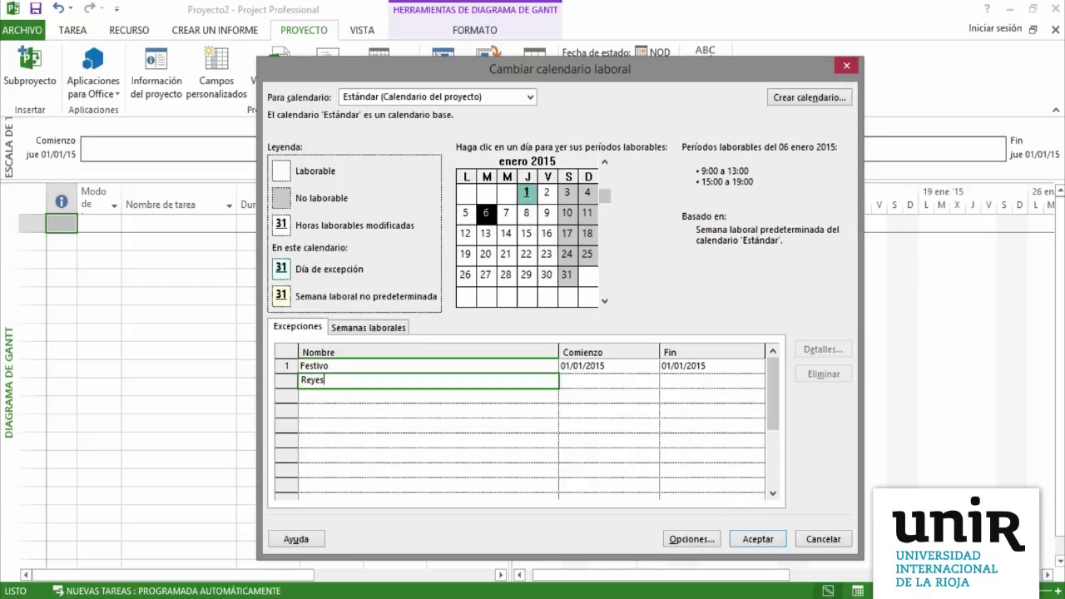
{"action": "key", "text": "Tab"}
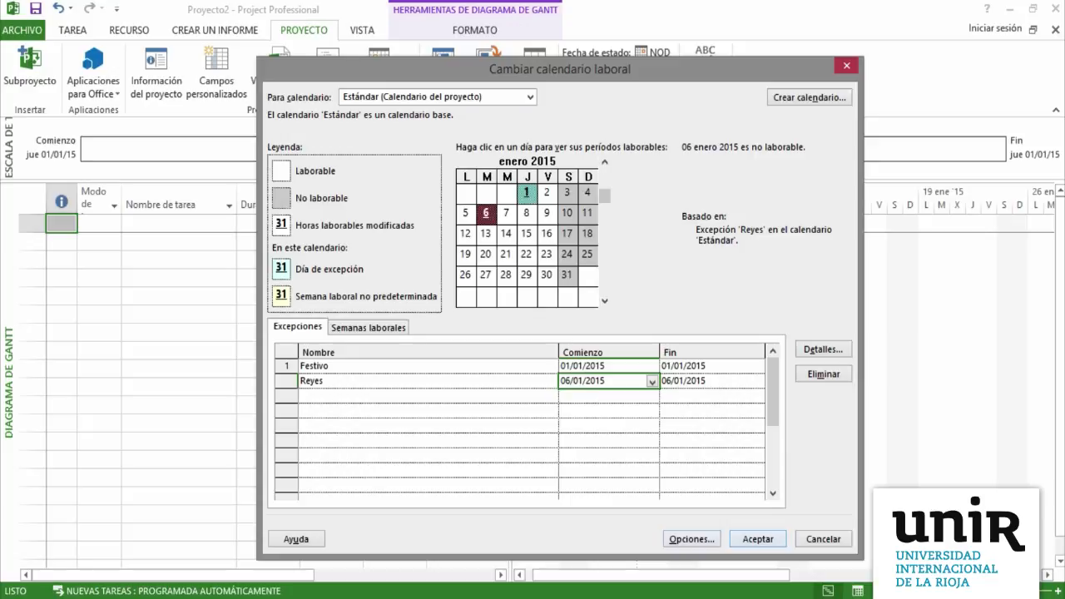
{"action": "key", "text": "Return"}
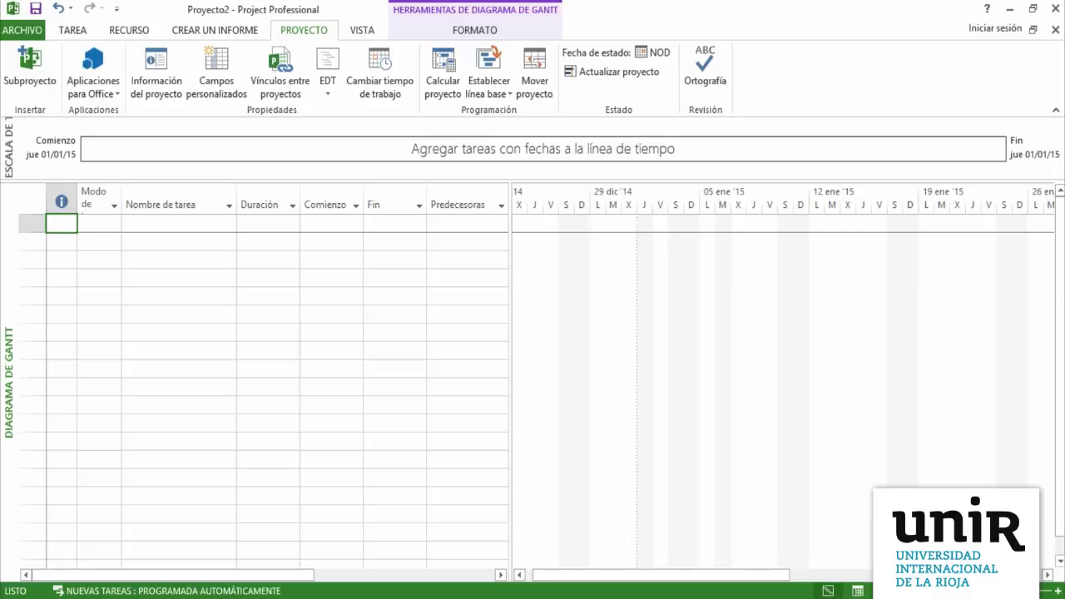
Add a task named T1 in the first row of the task table with a duration of 5 days.
{"action": "left_click", "coordinate": [179, 224]}
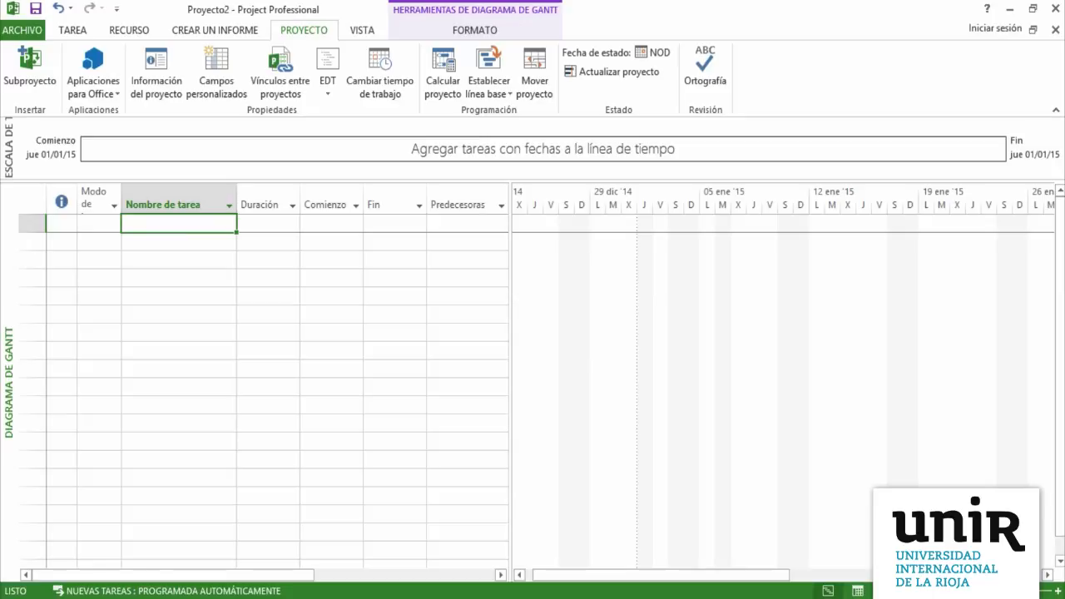
{"action": "type", "text": "T1"}
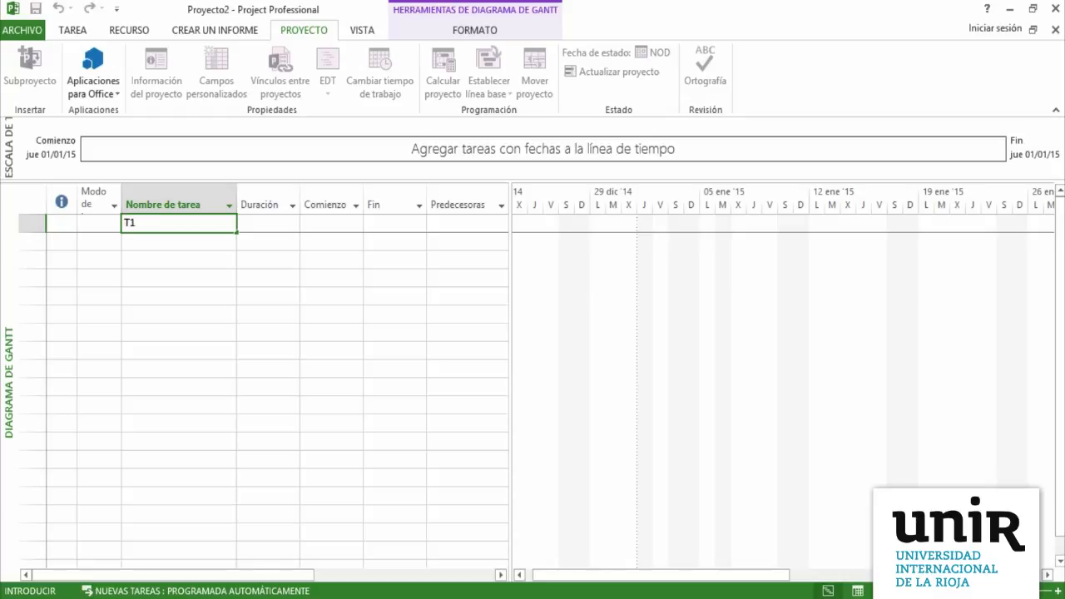
{"action": "key", "text": "Return"}
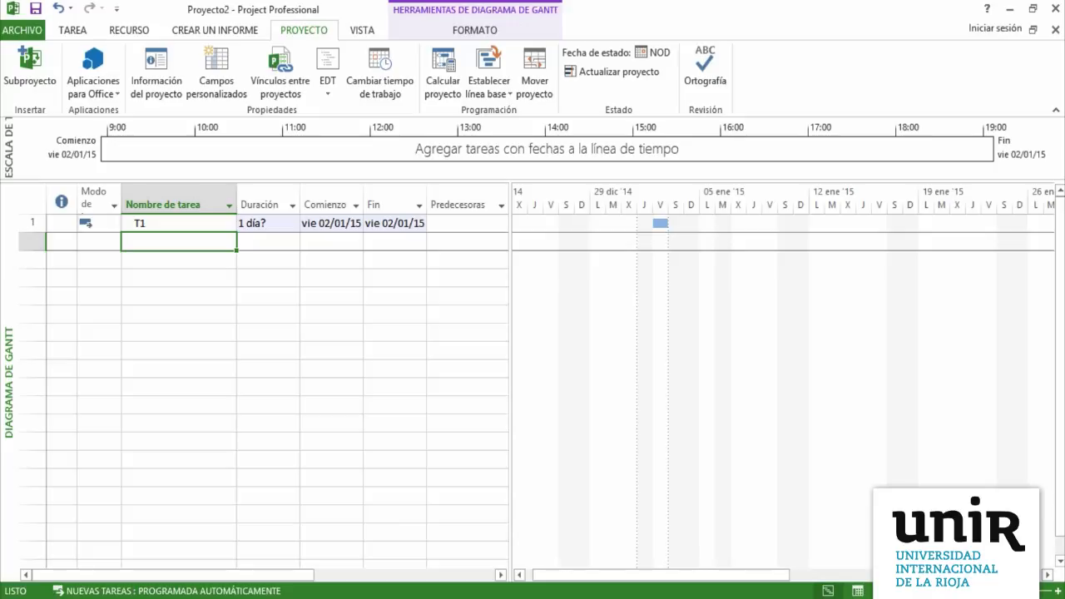
{"action": "left_click", "coordinate": [262, 223]}
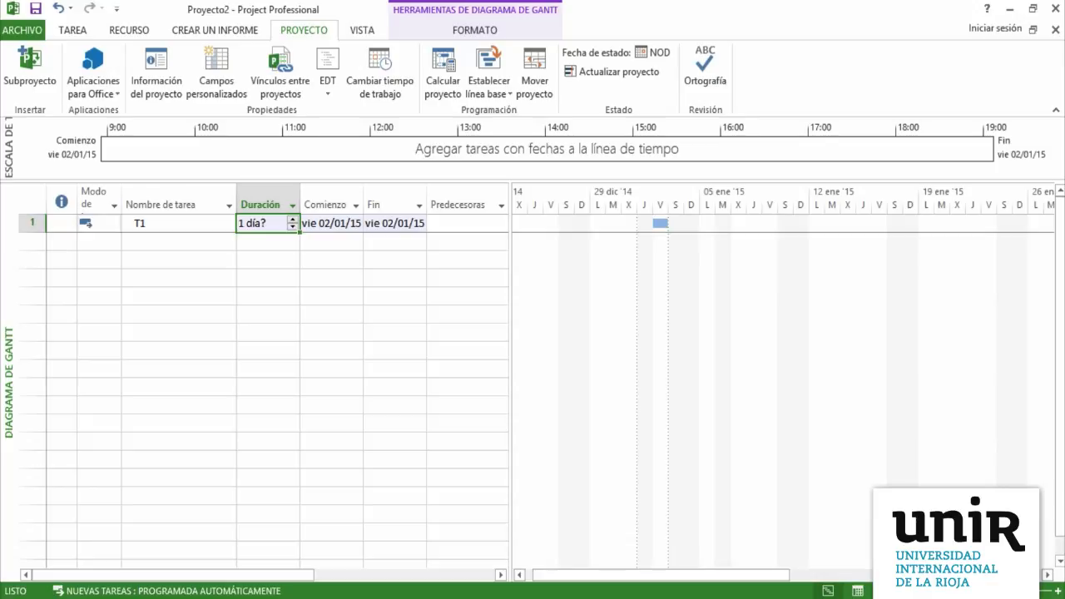
{"action": "type", "text": "5"}
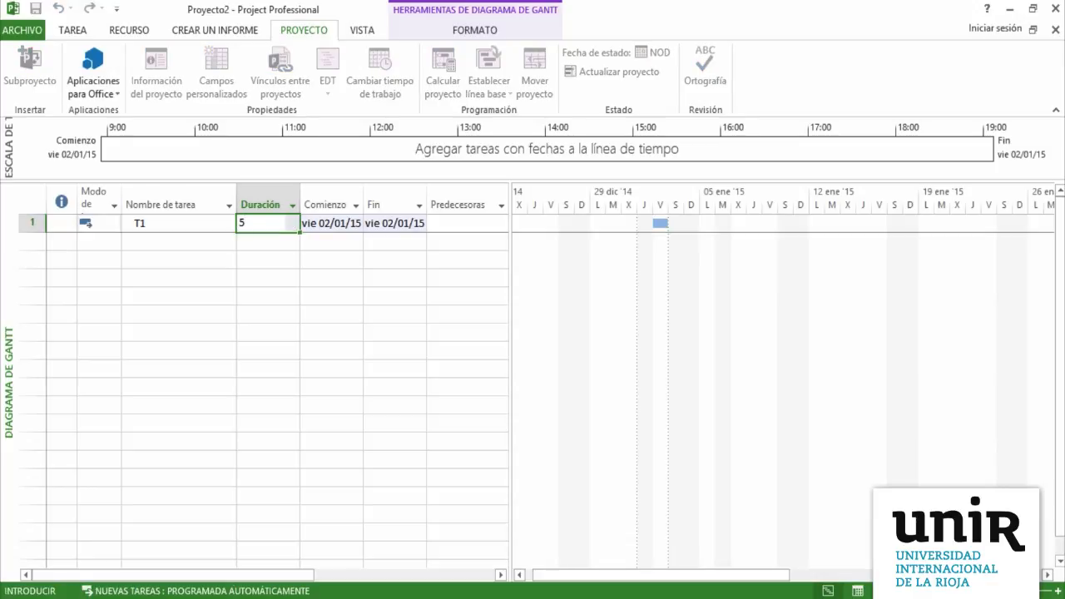
{"action": "key", "text": "Return"}
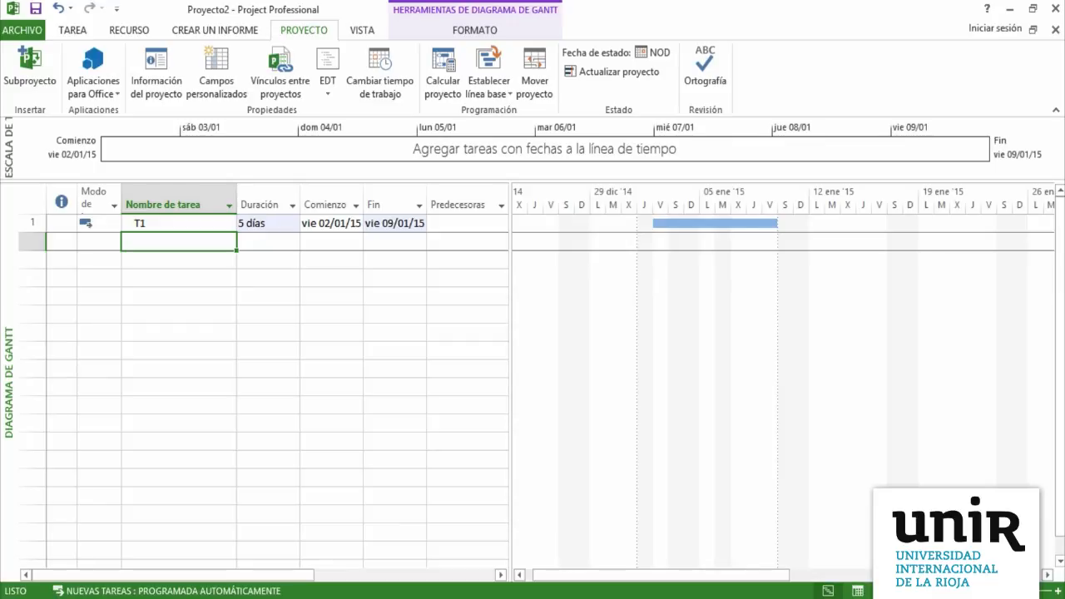
Add a second task named T2 below T1 with a duration of 5 days.
{"action": "mouse_move", "coordinate": [665, 223]}
{"action": "type", "text": "T2"}
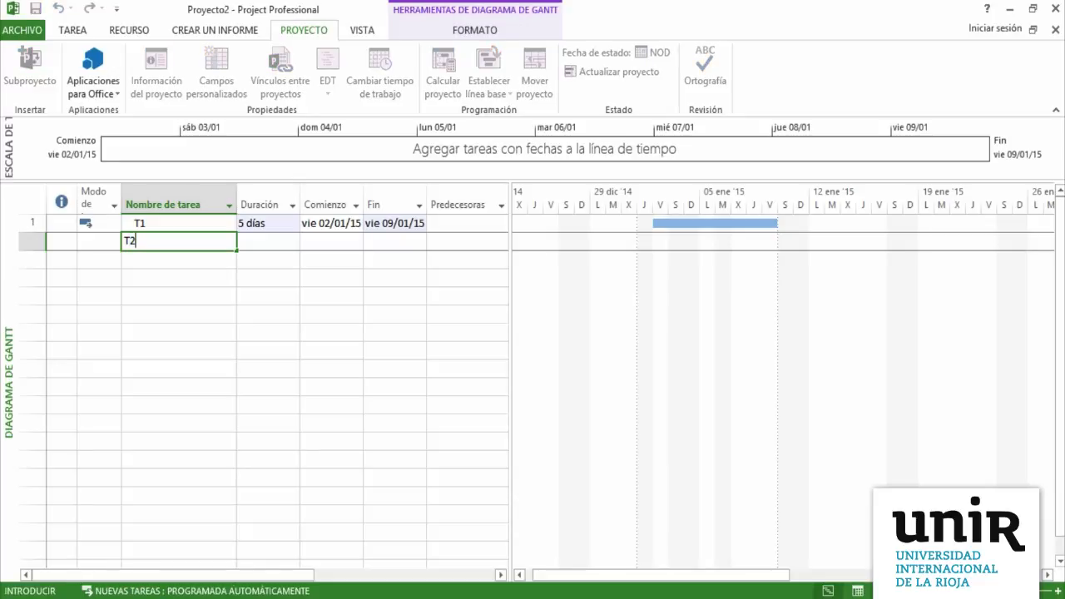
{"action": "key", "text": "Return"}
{"action": "left_click", "coordinate": [265, 241]}
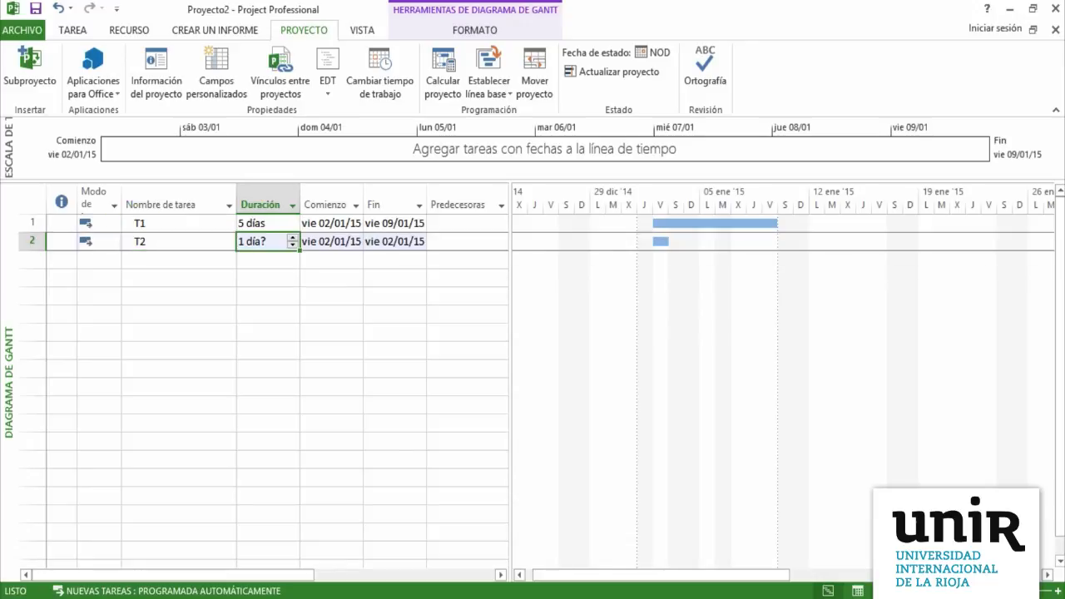
{"action": "type", "text": "5"}
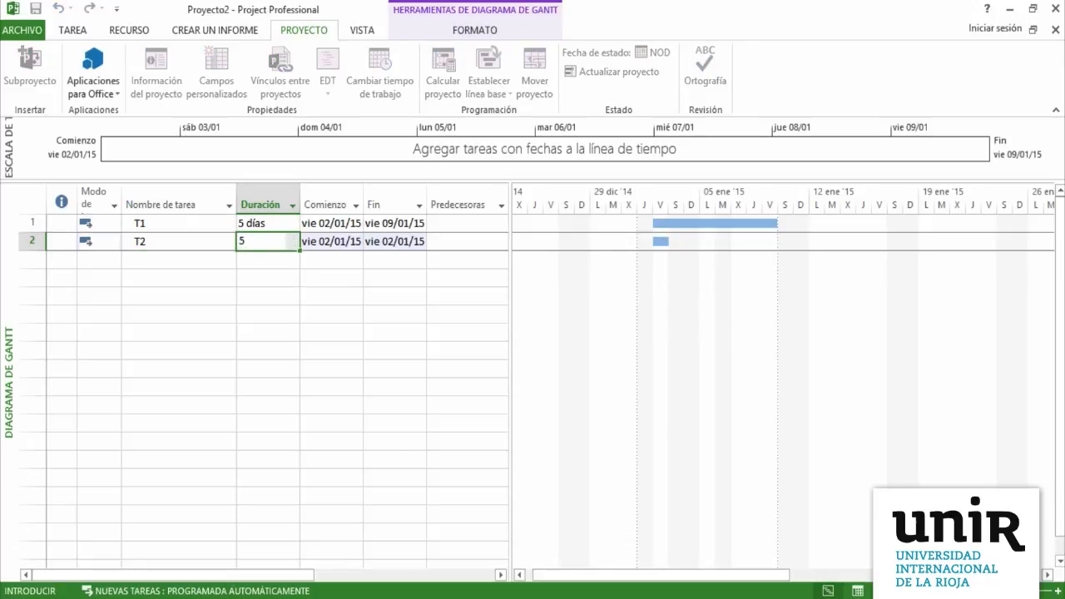
{"action": "left_click", "coordinate": [179, 260]}
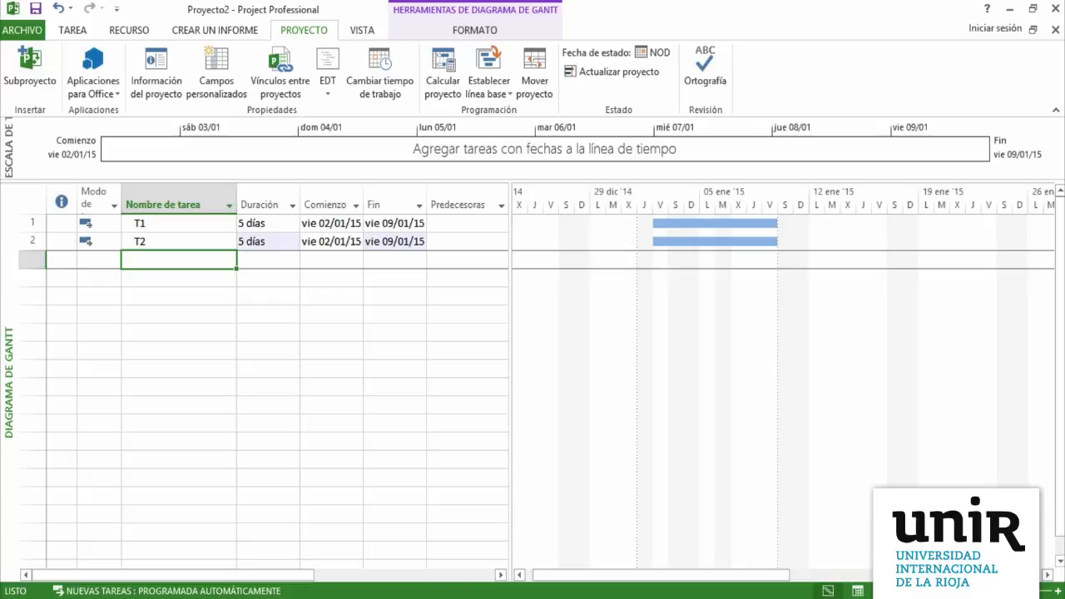
Rename the first task as Estudio viabilidad.
{"action": "left_click", "coordinate": [179, 242]}
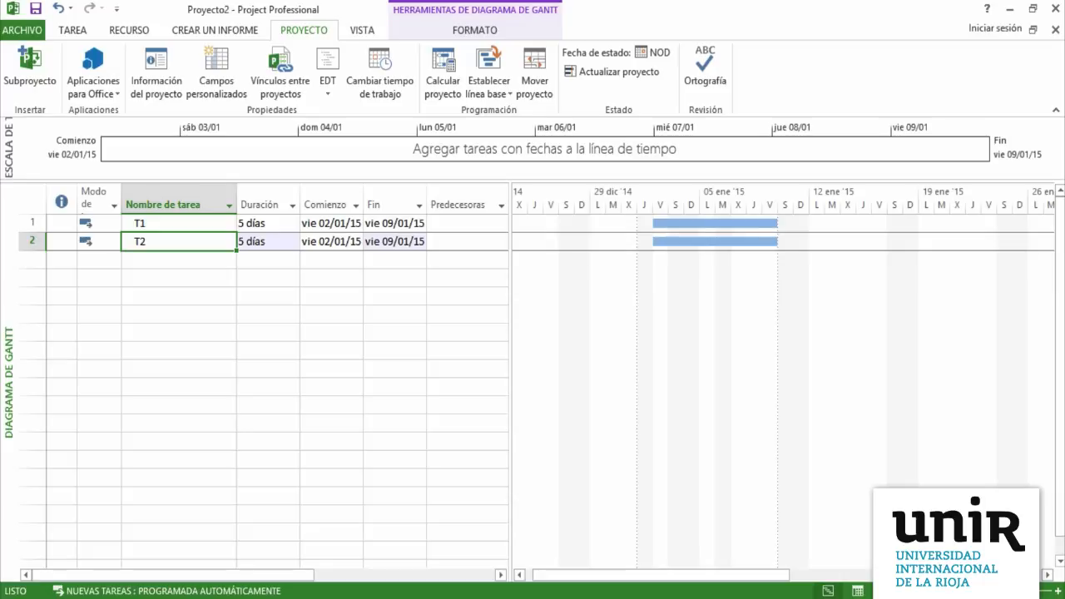
{"action": "left_click", "coordinate": [178, 223]}
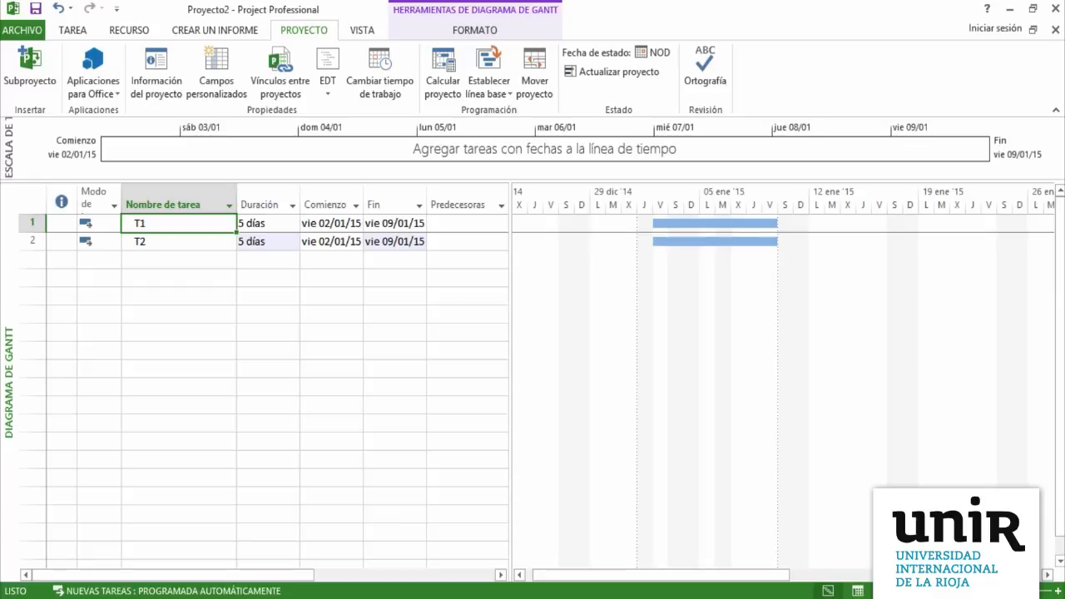
{"action": "type", "text": "Est"}
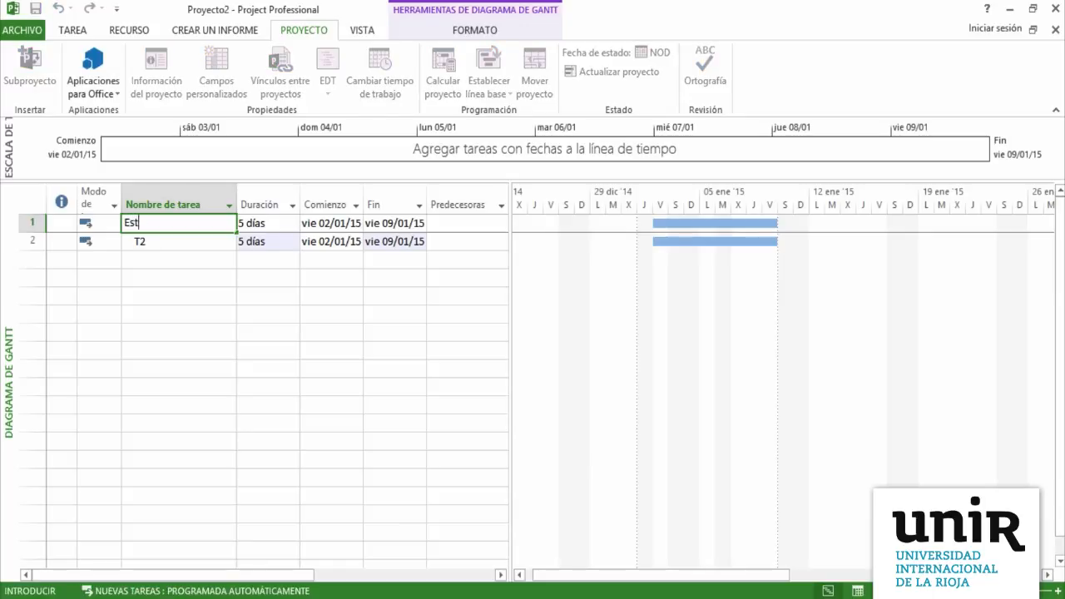
{"action": "type", "text": "udio viabilidad"}
{"action": "key", "text": "Return"}
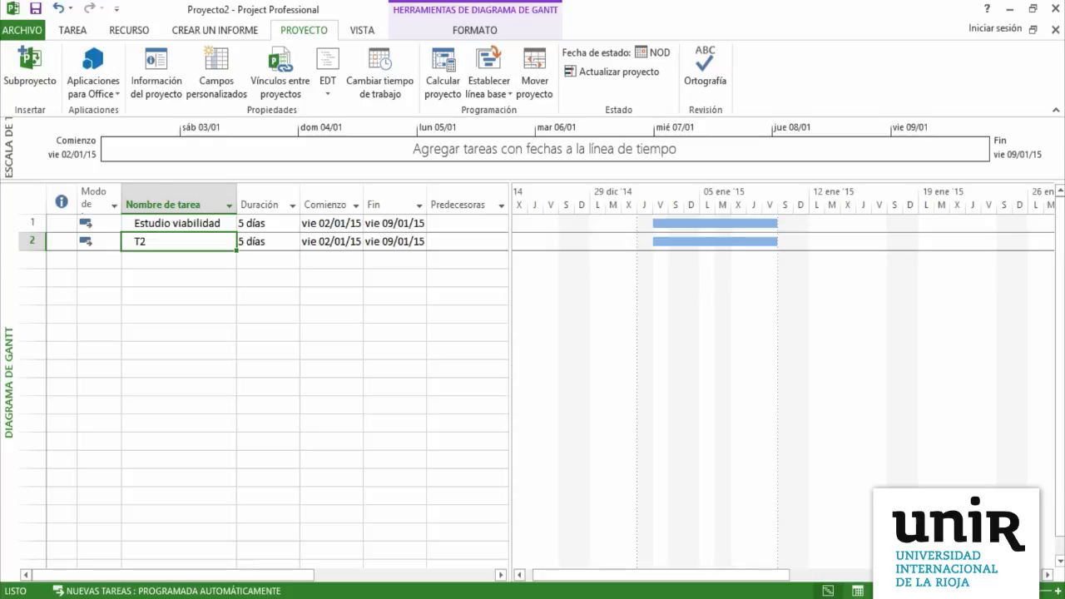
Rename the second task as T1 and indent it as a subtask of Estudio viabilidad.
{"action": "type", "text": "T!"}
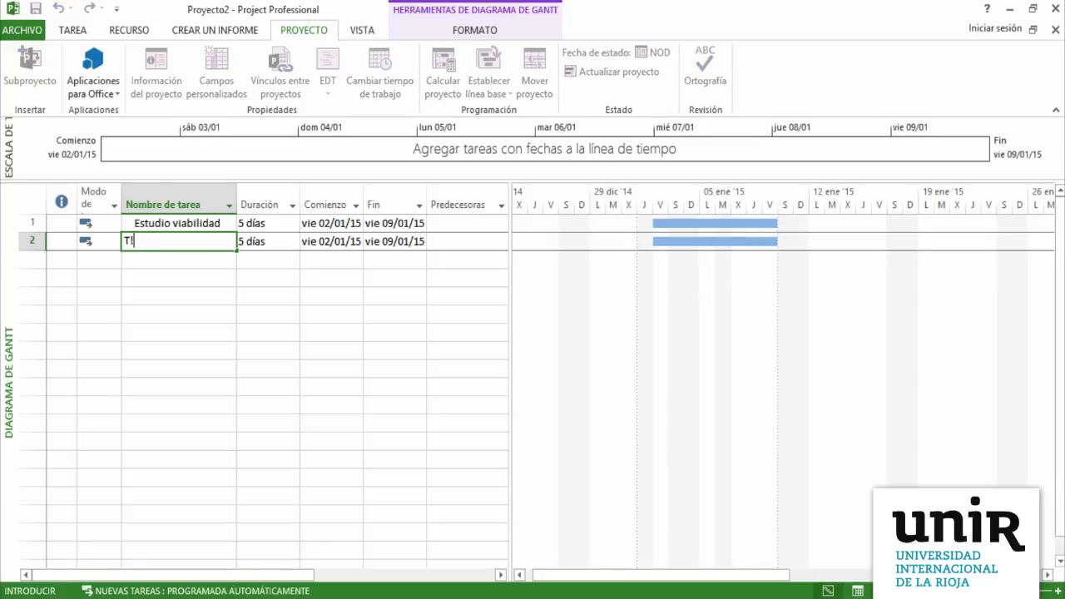
{"action": "key", "text": "BackSpace"}
{"action": "type", "text": "2"}
{"action": "key", "text": "BackSpace"}
{"action": "type", "text": "1"}
{"action": "left_click", "coordinate": [178, 278]}
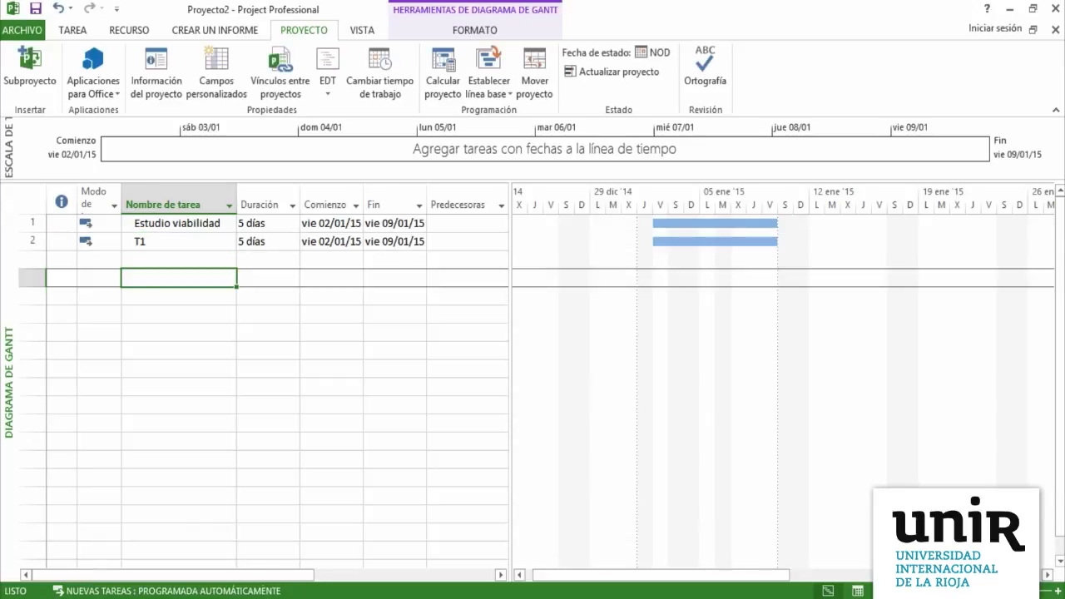
{"action": "left_click", "coordinate": [179, 241]}
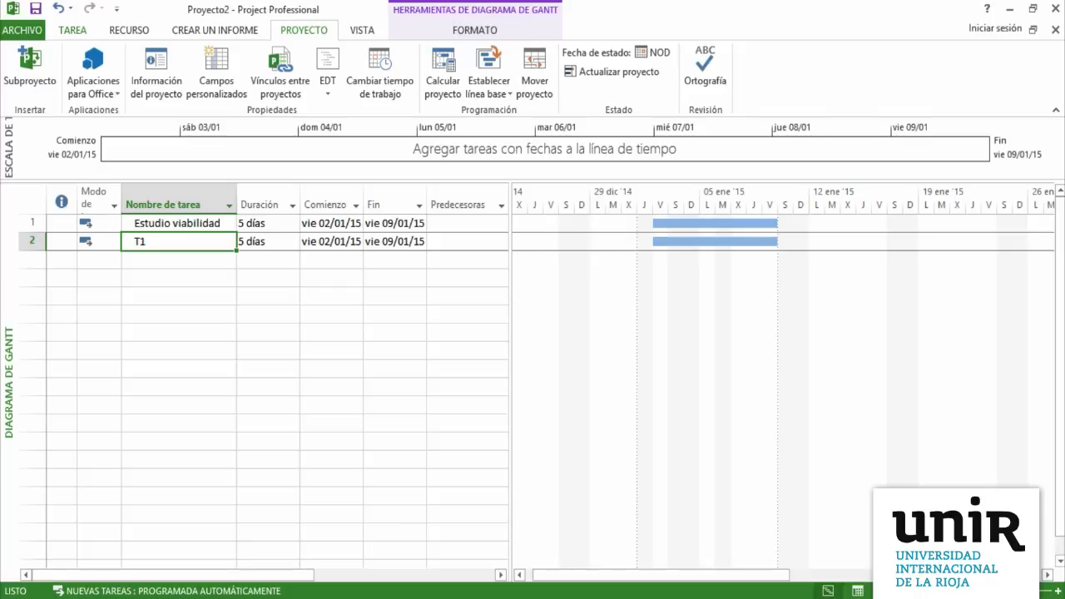
{"action": "left_click", "coordinate": [73, 30]}
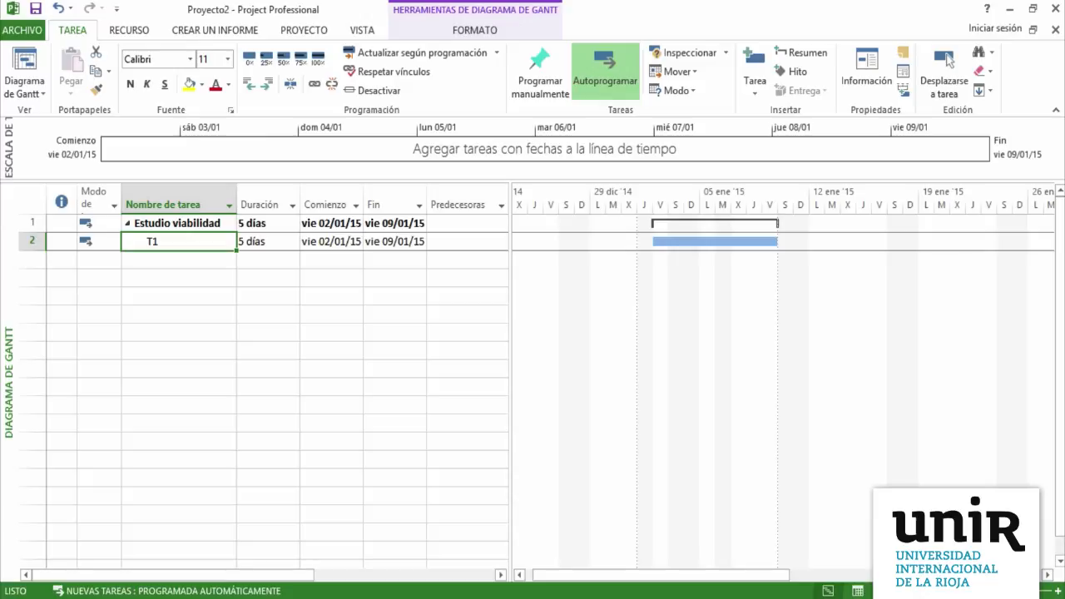
Add a task named T2 directly below T1 within Estudio viabilidad.
{"action": "key", "text": "Down"}
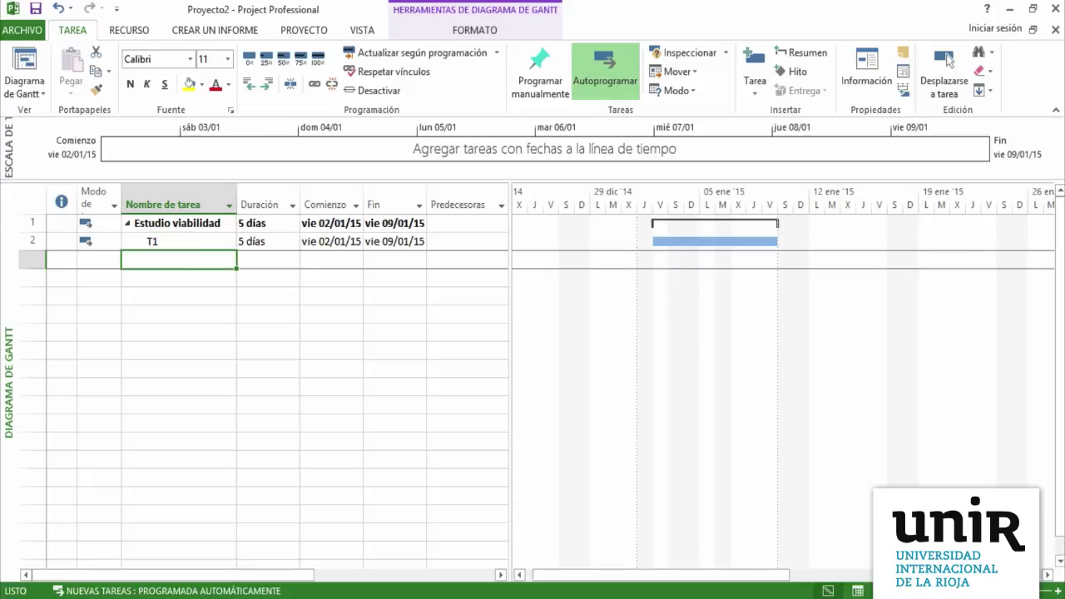
{"action": "type", "text": "T2"}
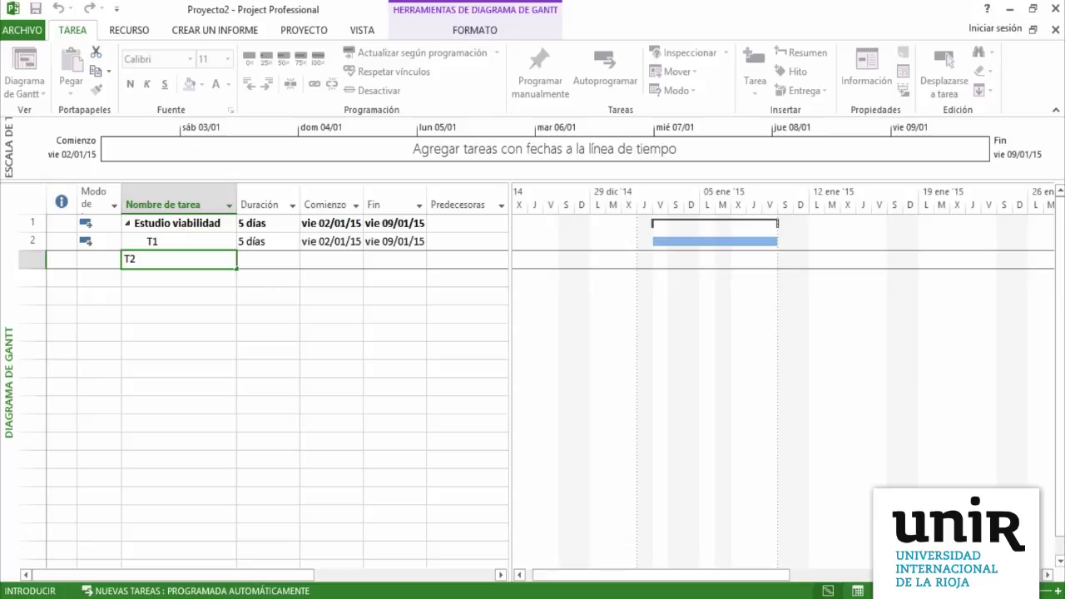
{"action": "key", "text": "Return"}
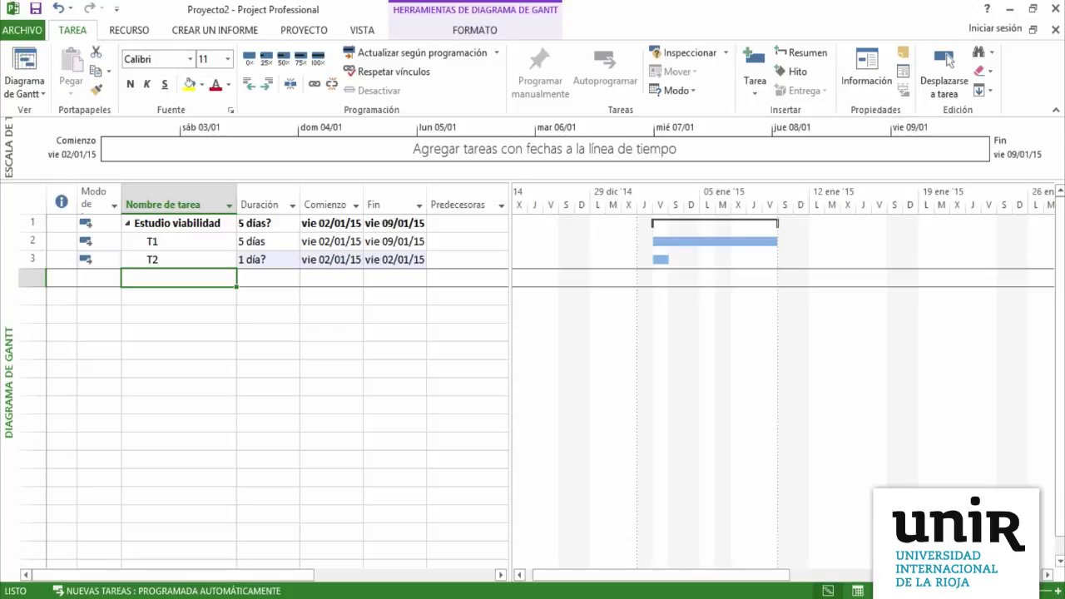
Add a task named Análisis del sistema in the row below T2.
{"action": "type", "text": "A"}
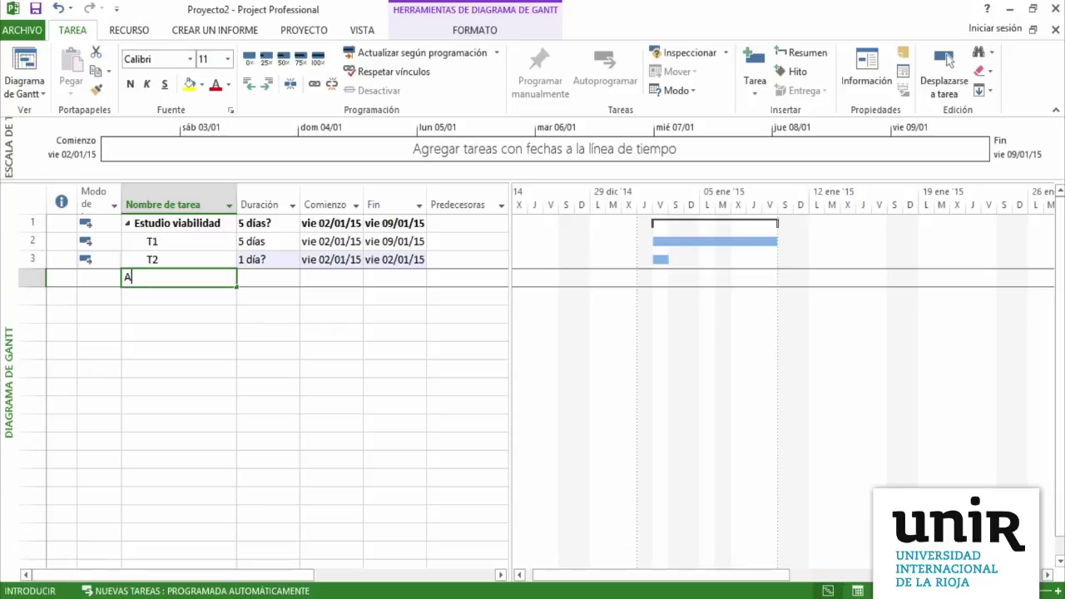
{"action": "type", "text": "ná"}
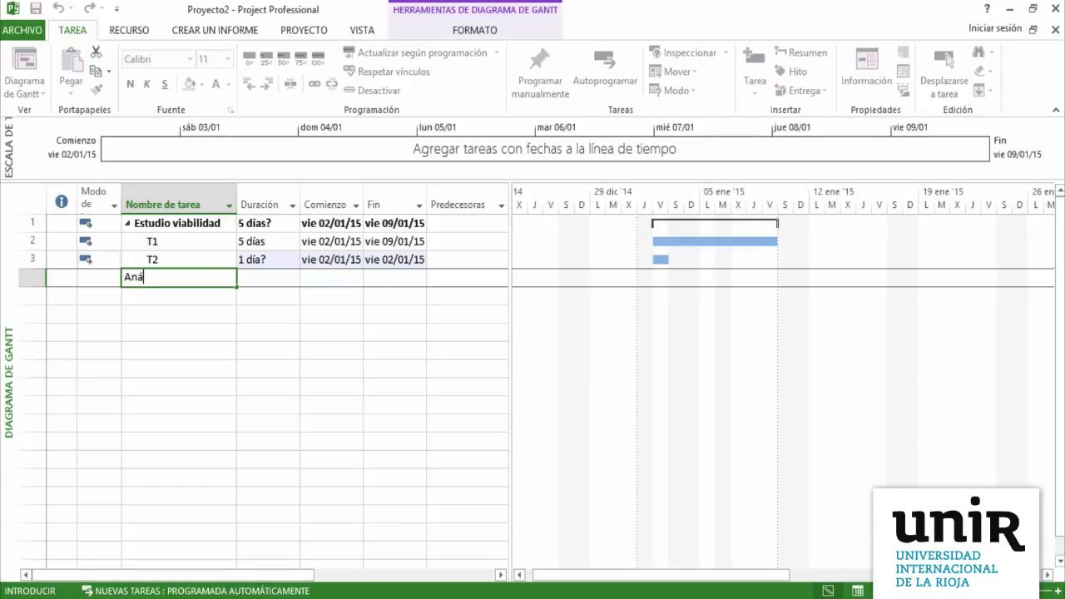
{"action": "type", "text": "lisis del sistema"}
{"action": "key", "text": "Return"}
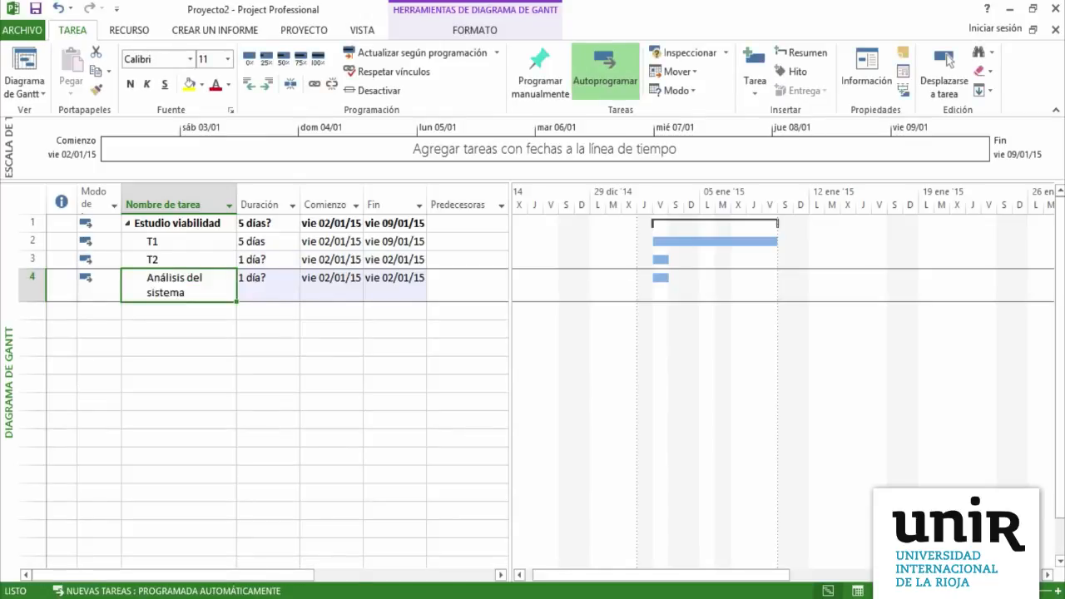
{"action": "left_click", "coordinate": [178, 278]}
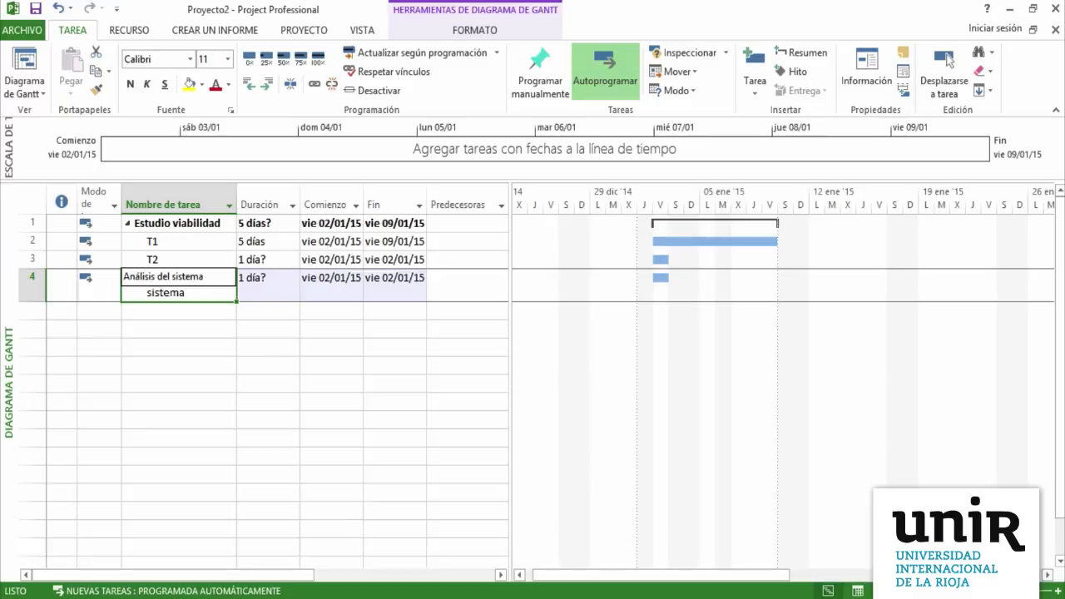
Outdent the task Análisis del sistema to the top level, outside Estudio viabilidad.
{"action": "left_click", "coordinate": [158, 277]}
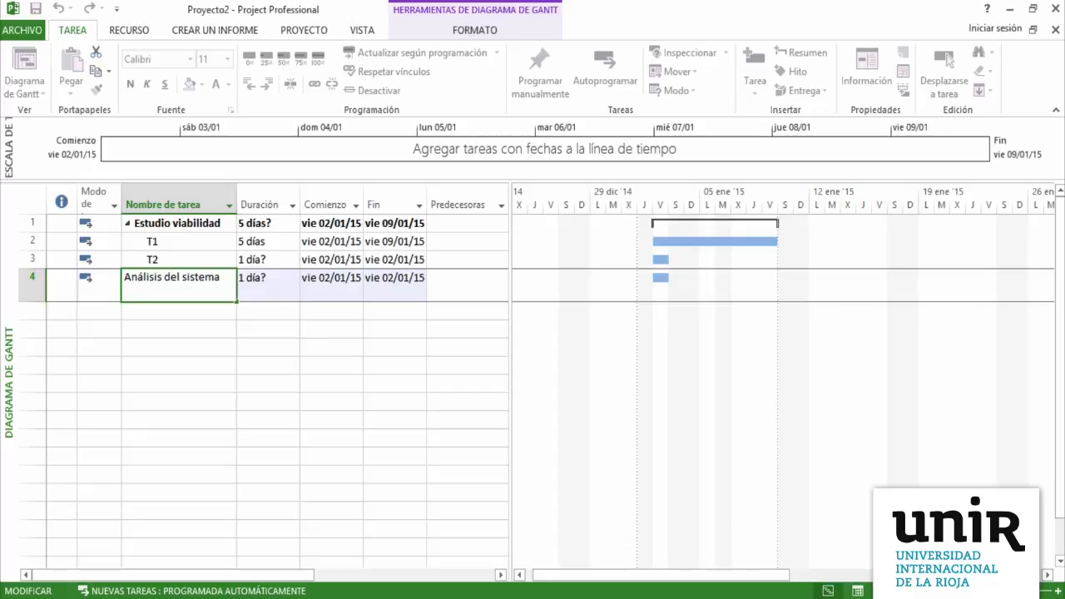
{"action": "left_click", "coordinate": [98, 284]}
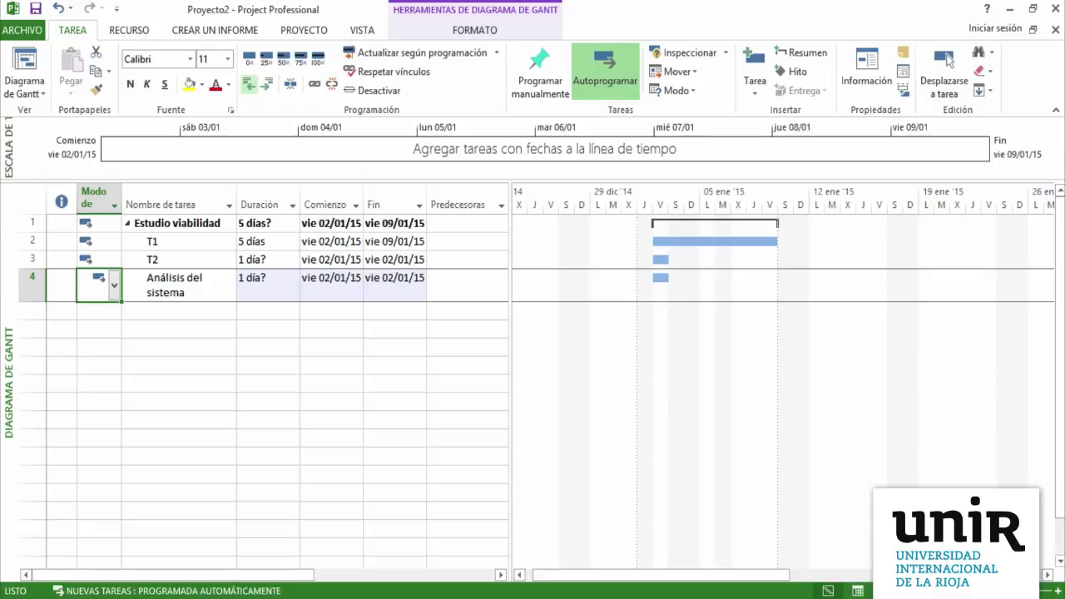
{"action": "key", "text": "alt+shift+Left"}
{"action": "left_click", "coordinate": [179, 284]}
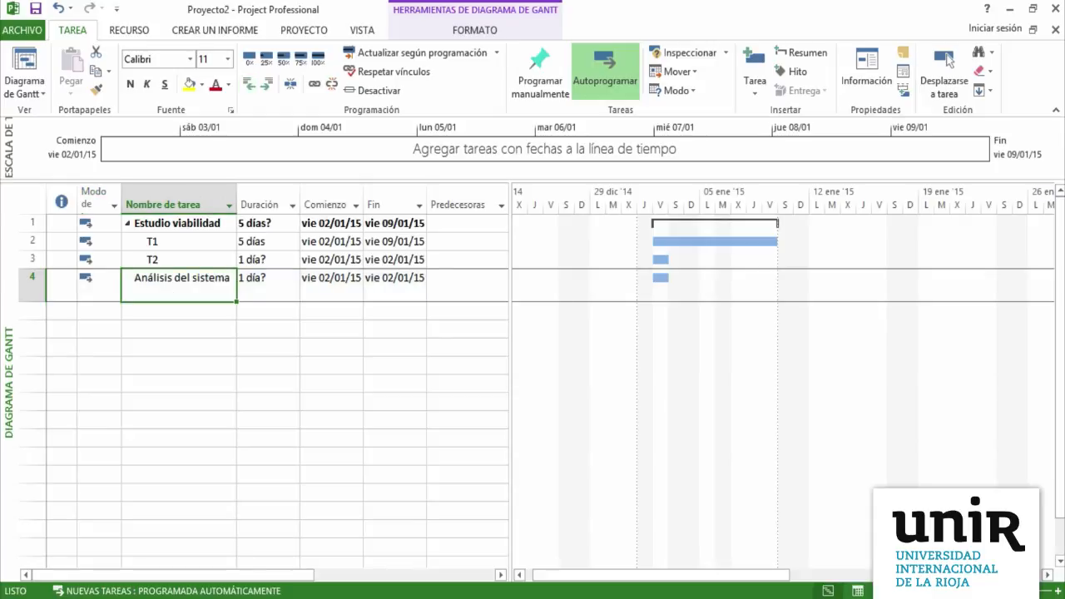
{"action": "key", "text": "F2"}
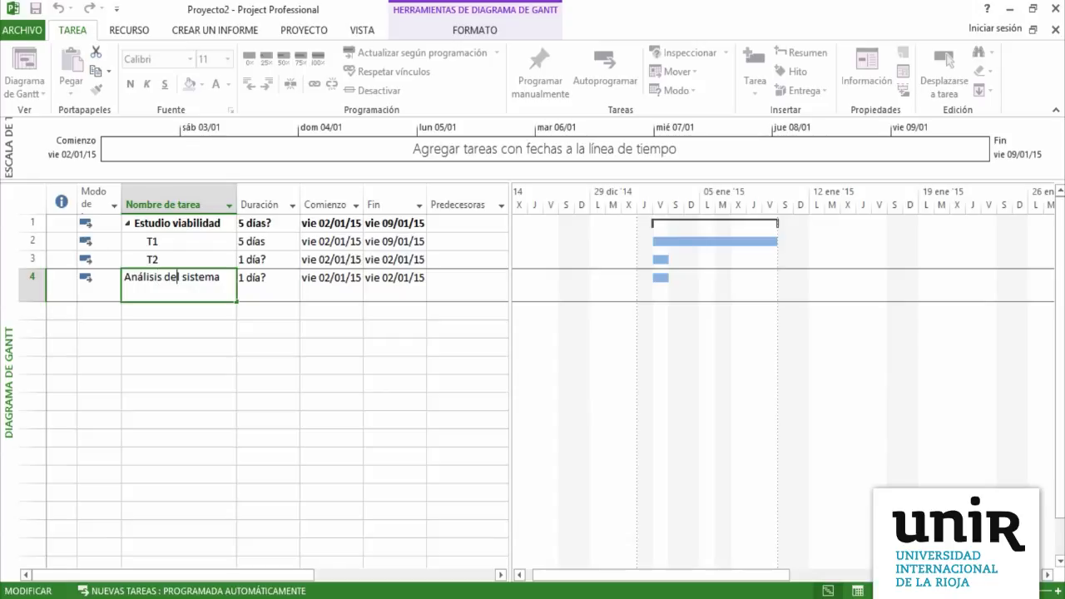
{"action": "key", "text": "Escape"}
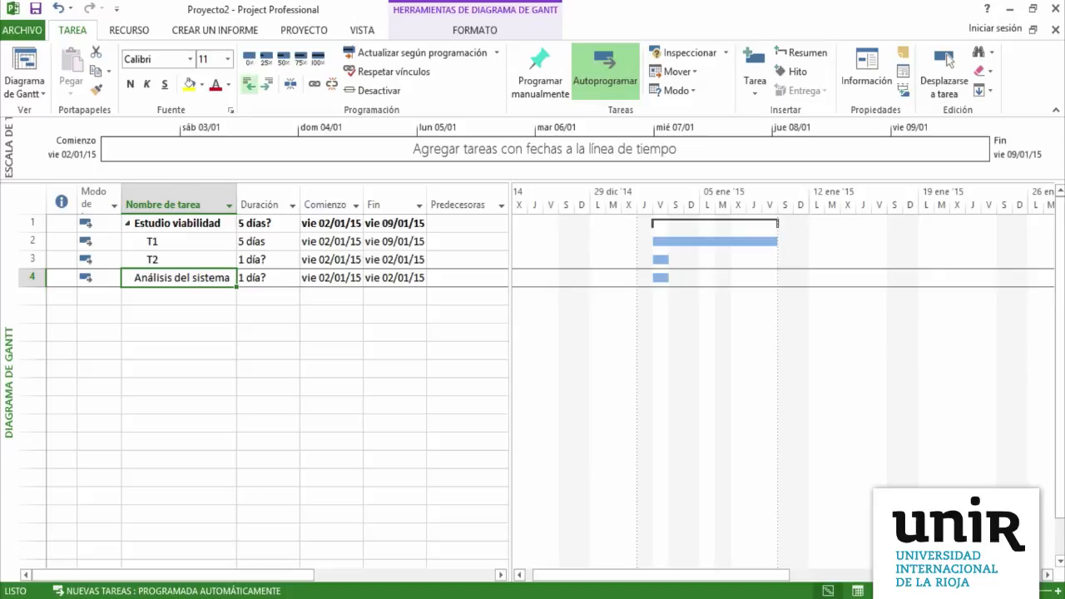
{"action": "left_click", "coordinate": [249, 84]}
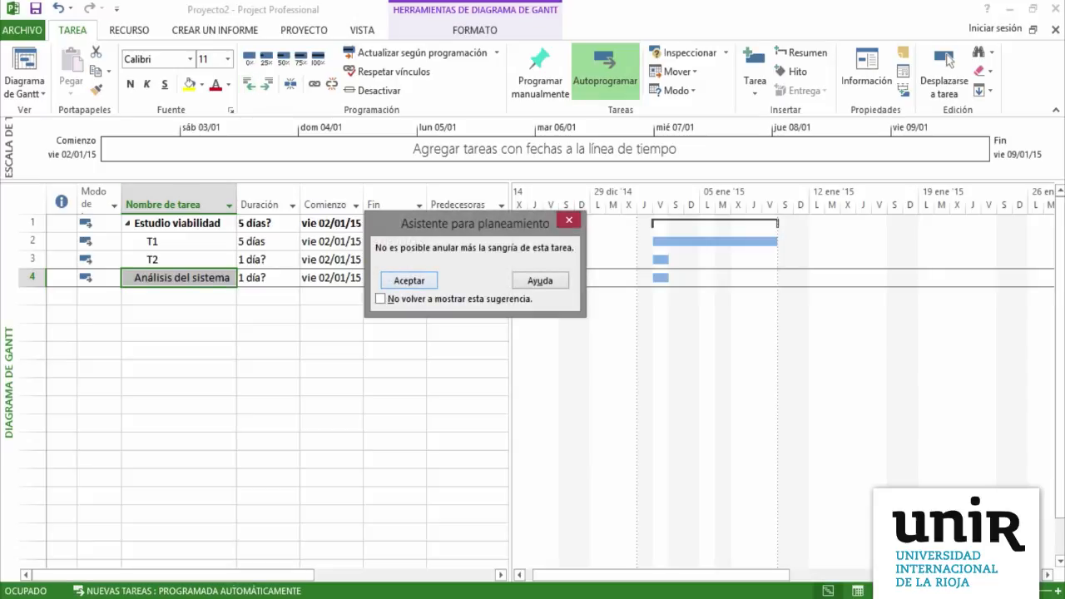
{"action": "key", "text": "Return"}
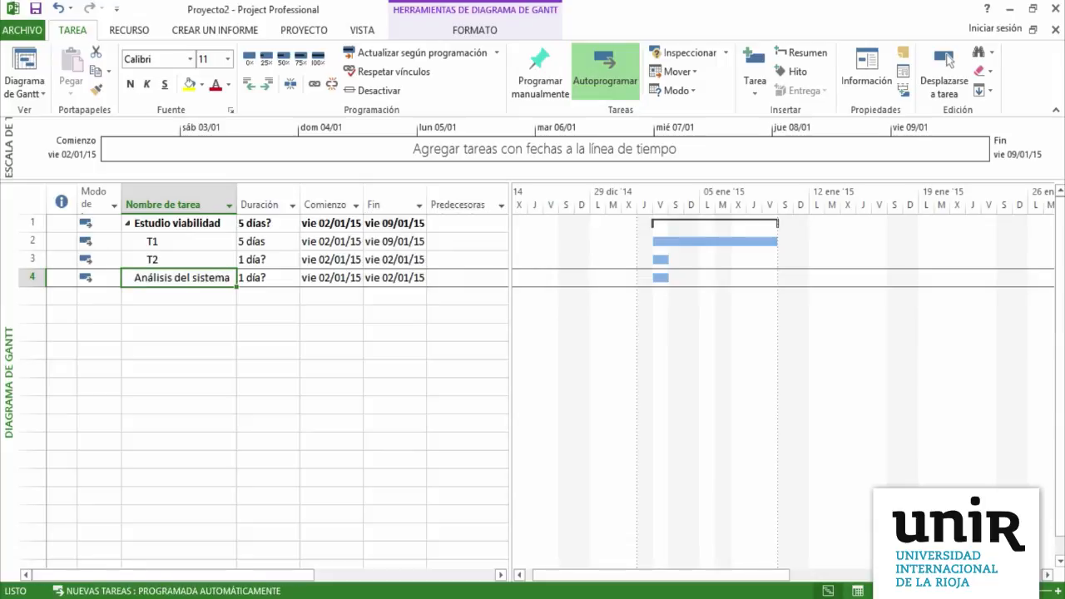
Collapse the subtasks of the Estudio viabilidad summary task.
{"action": "key", "text": "Up"}
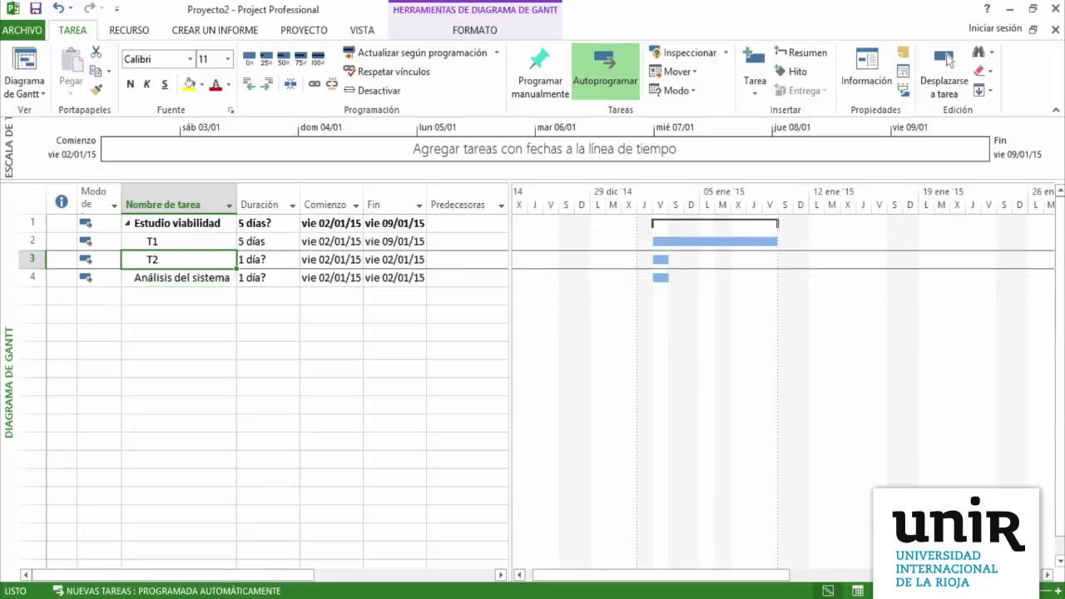
{"action": "key", "text": "Up"}
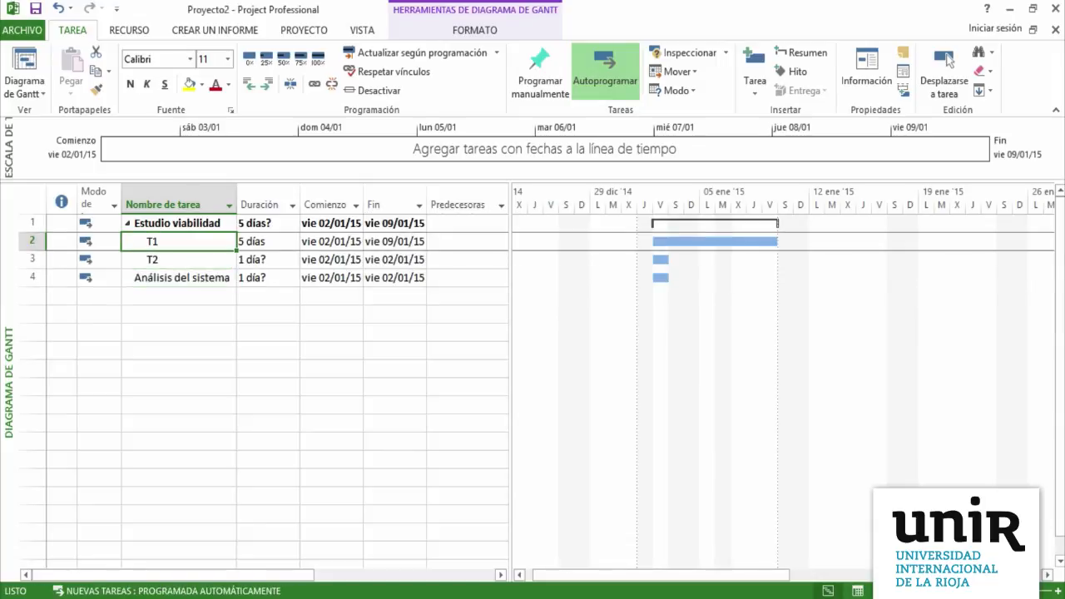
{"action": "key", "text": "alt+shift+minus"}
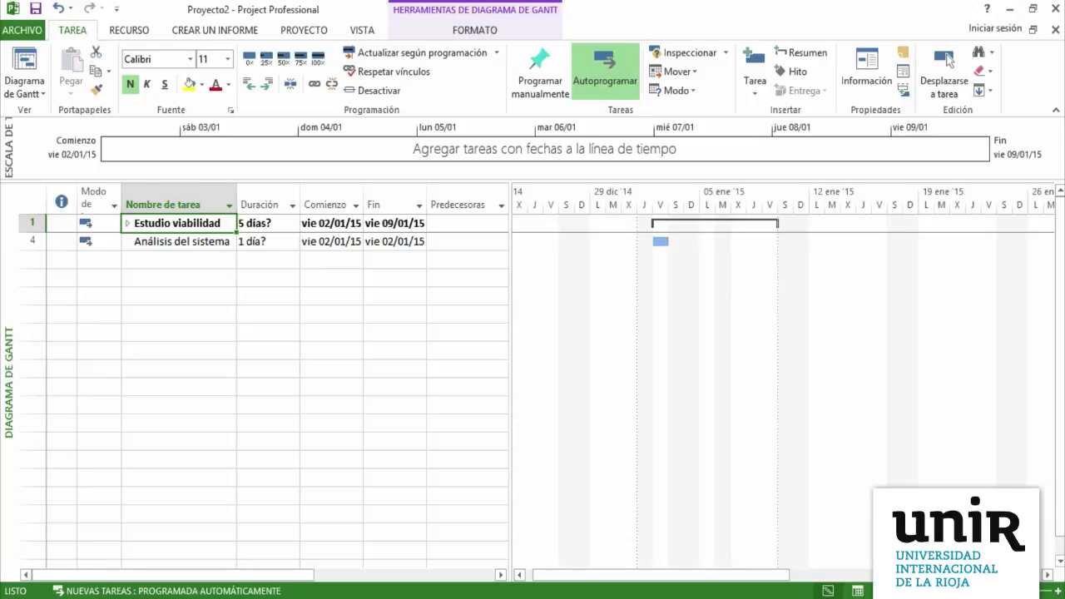
Add a task named T3 below Análisis del sistema and indent it as its subtask.
{"action": "key", "text": "Down"}
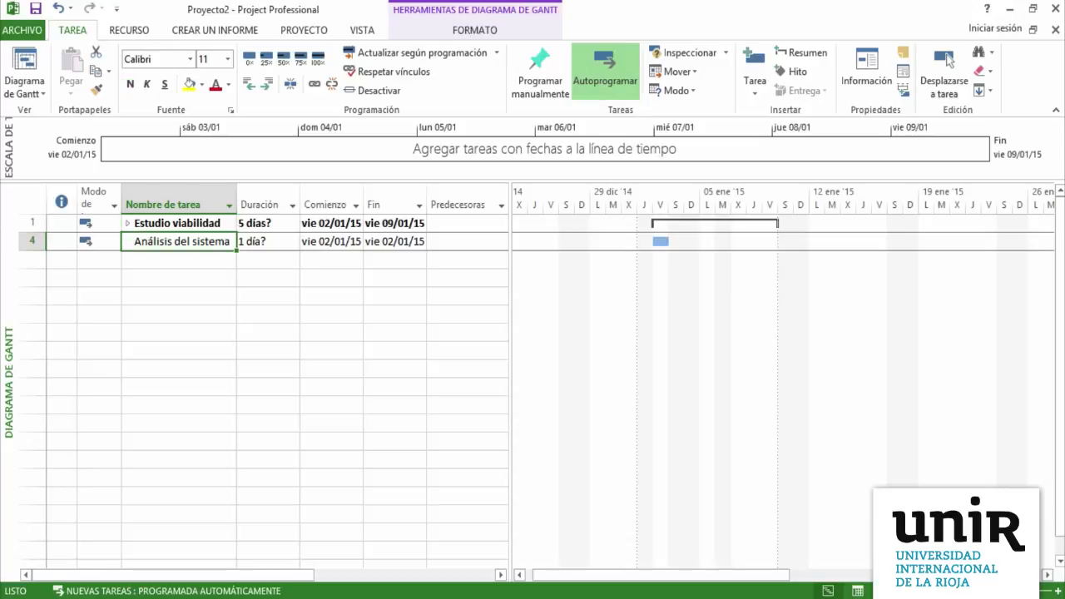
{"action": "key", "text": "Down"}
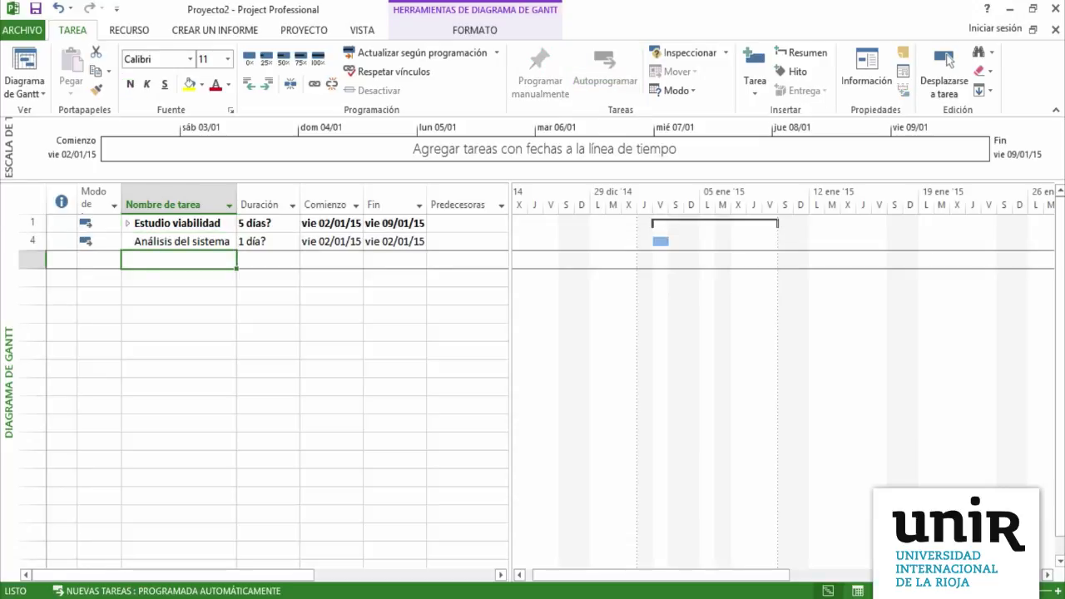
{"action": "type", "text": "T3"}
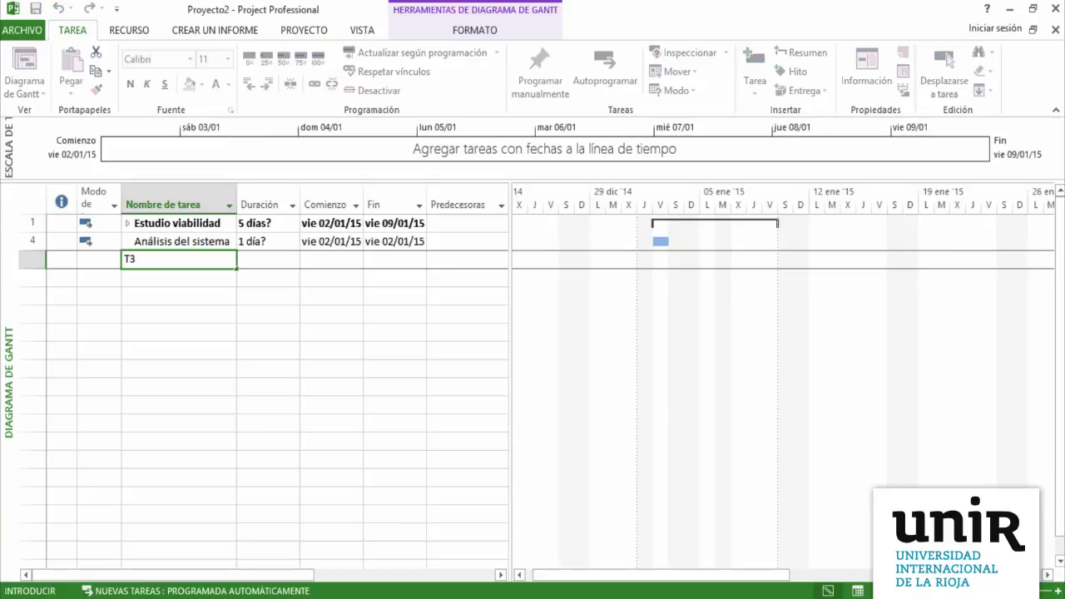
{"action": "key", "text": "Return"}
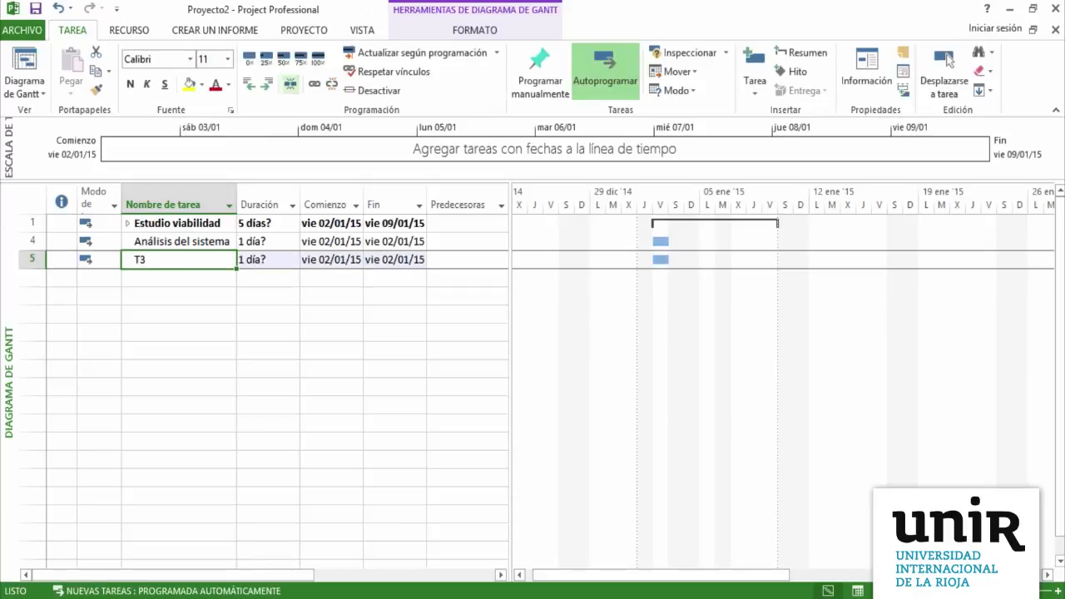
{"action": "left_click", "coordinate": [267, 84]}
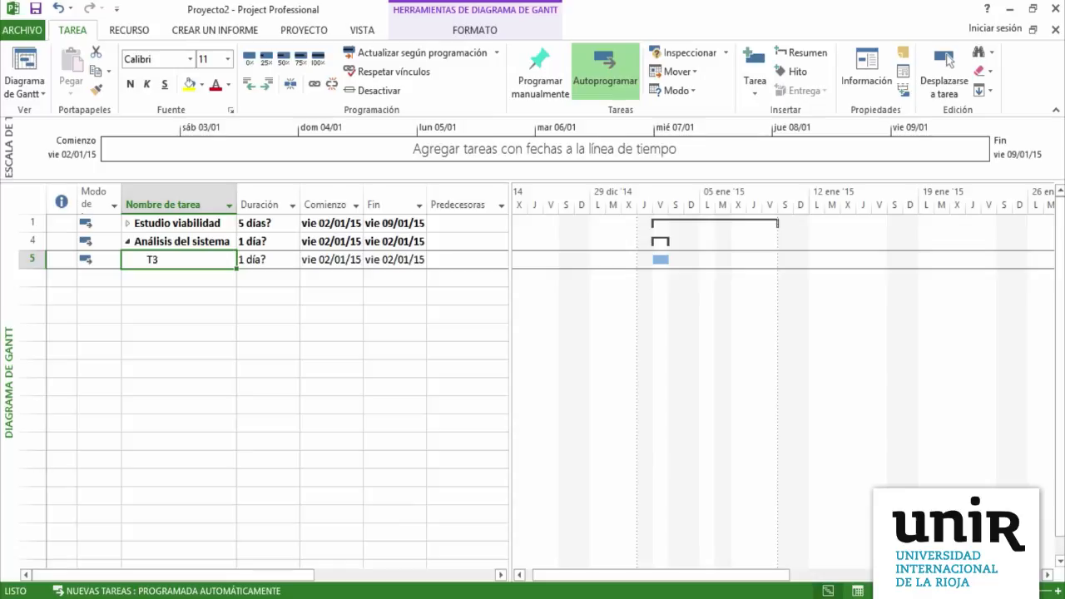
Collapse Análisis del sistema and expand both summary tasks to show all their subtasks.
{"action": "key", "text": "alt+shift+minus"}
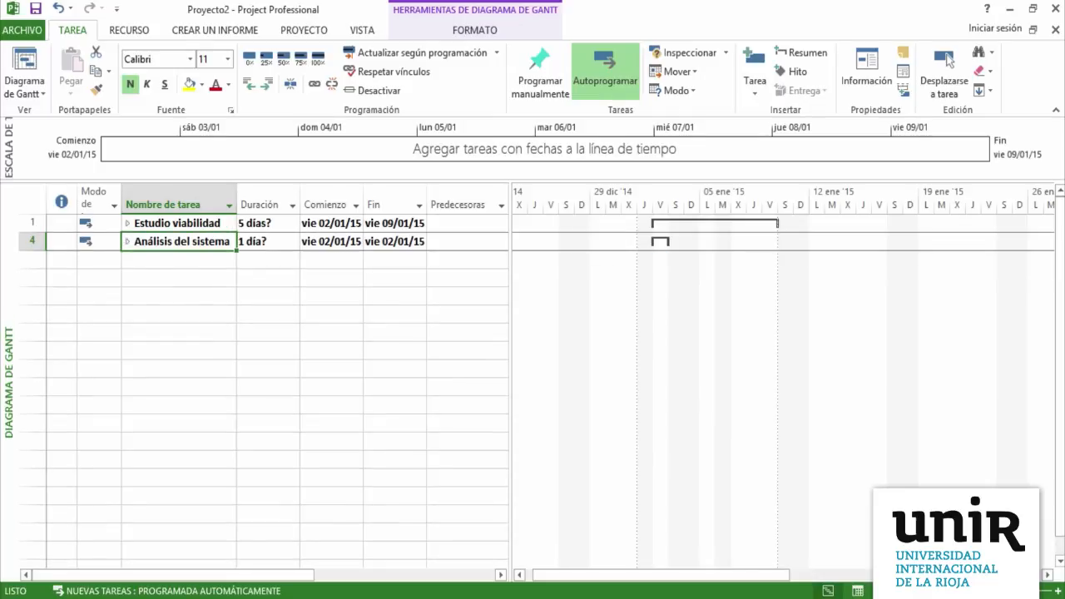
{"action": "left_click", "coordinate": [127, 223]}
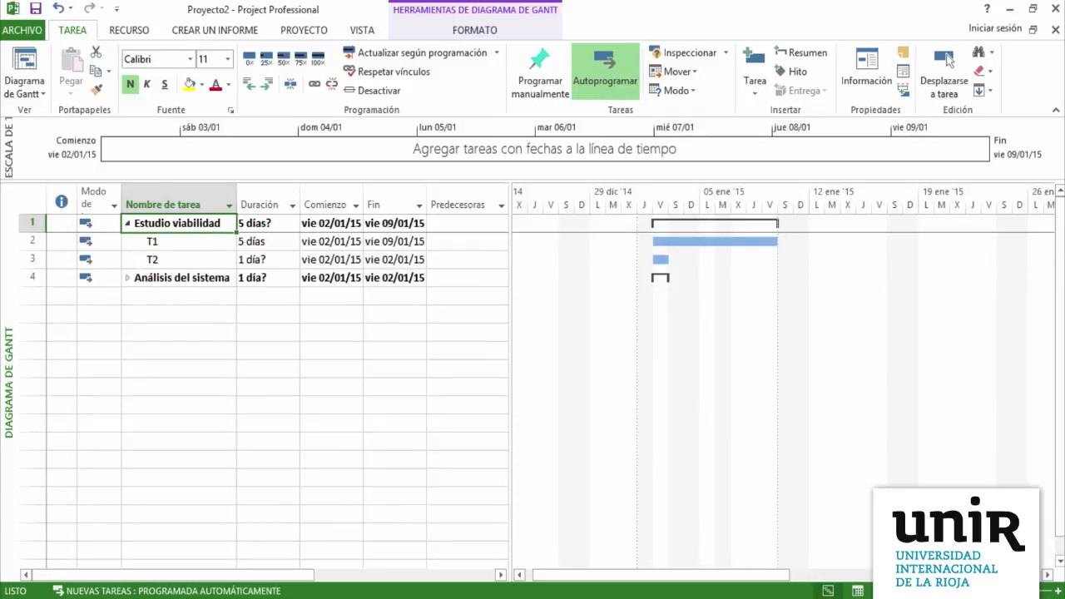
{"action": "left_click", "coordinate": [128, 277]}
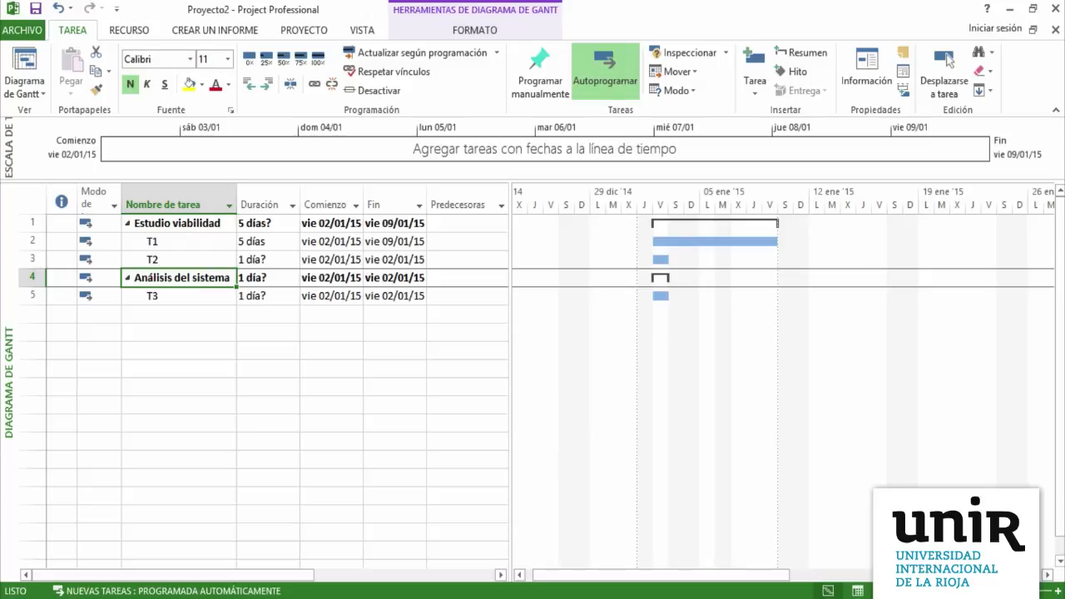
Link tasks T1 and T2 so that T2 follows T1.
{"action": "left_click_drag", "start_coordinate": [179, 241], "coordinate": [179, 259]}
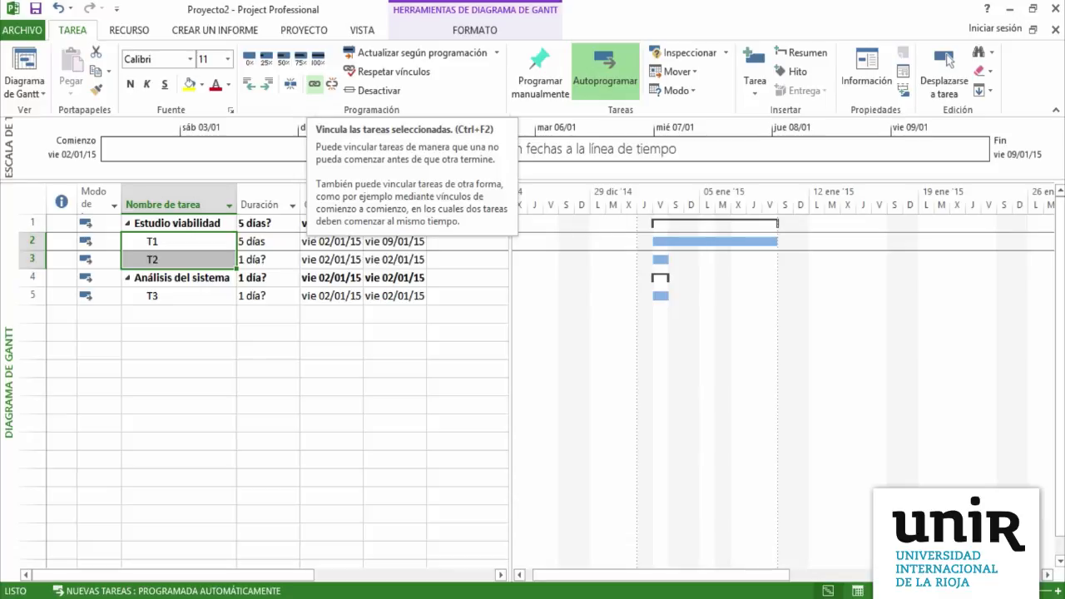
{"action": "left_click", "coordinate": [314, 83]}
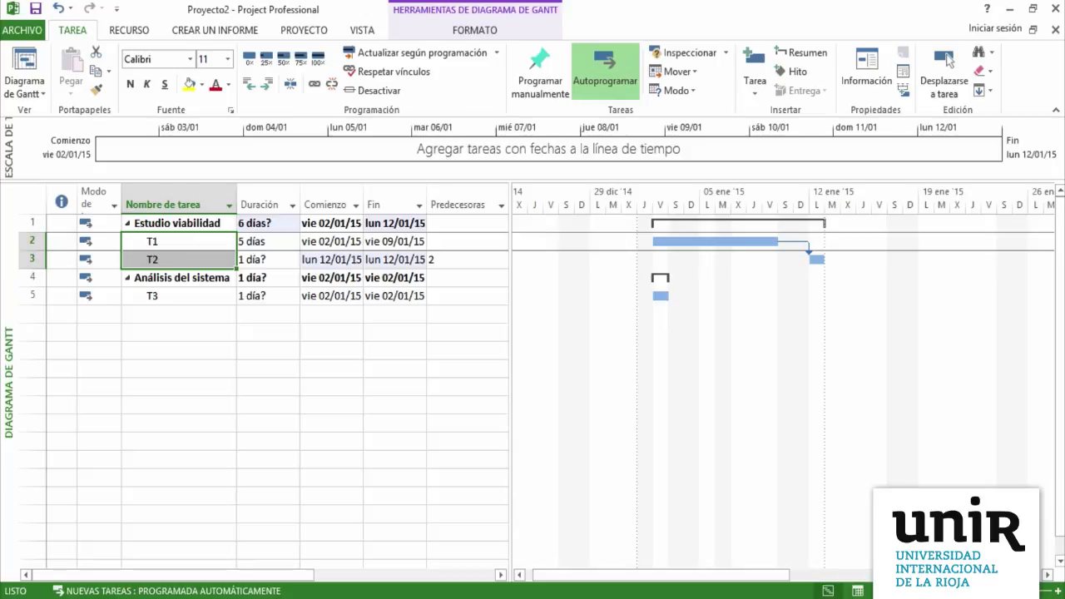
Set the dependency type between T1 and T2 to Comienzo a comienzo (CC).
{"action": "mouse_move", "coordinate": [808, 248]}
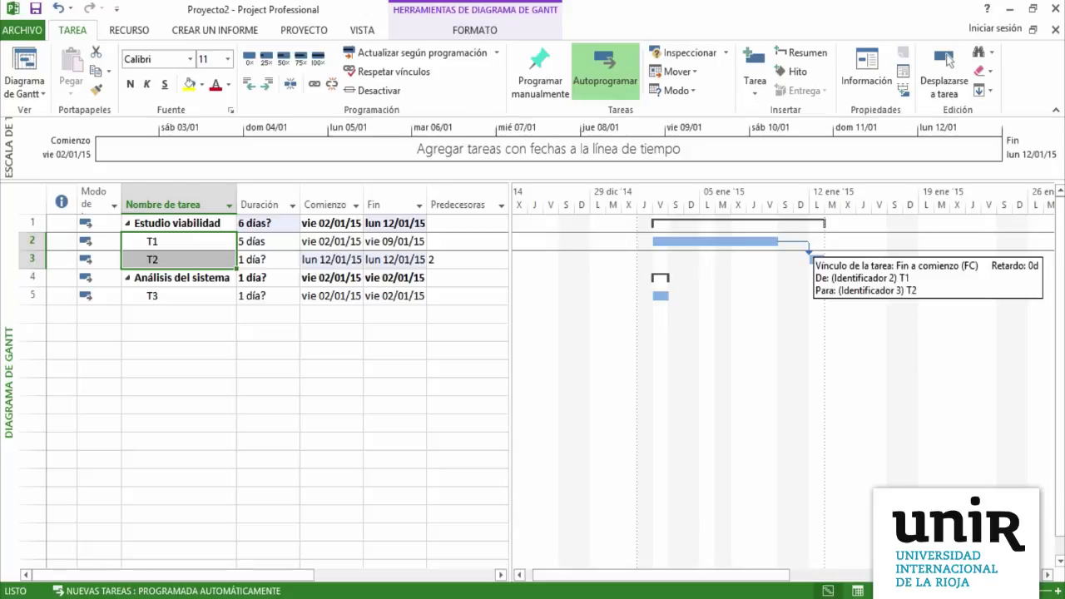
{"action": "double_click", "coordinate": [809, 249]}
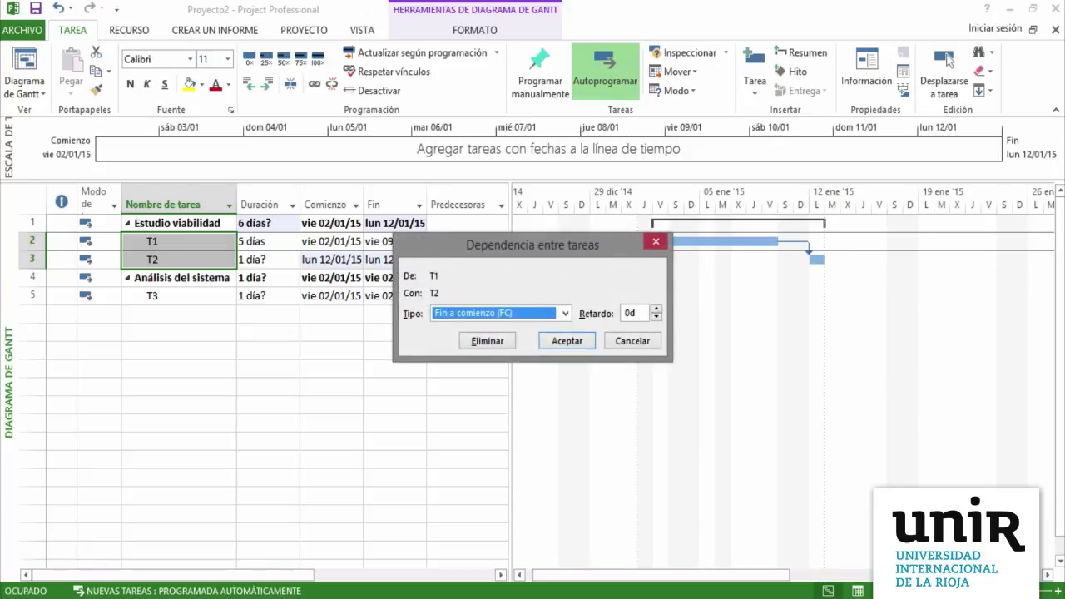
{"action": "left_click_drag", "start_coordinate": [533, 244], "coordinate": [483, 207]}
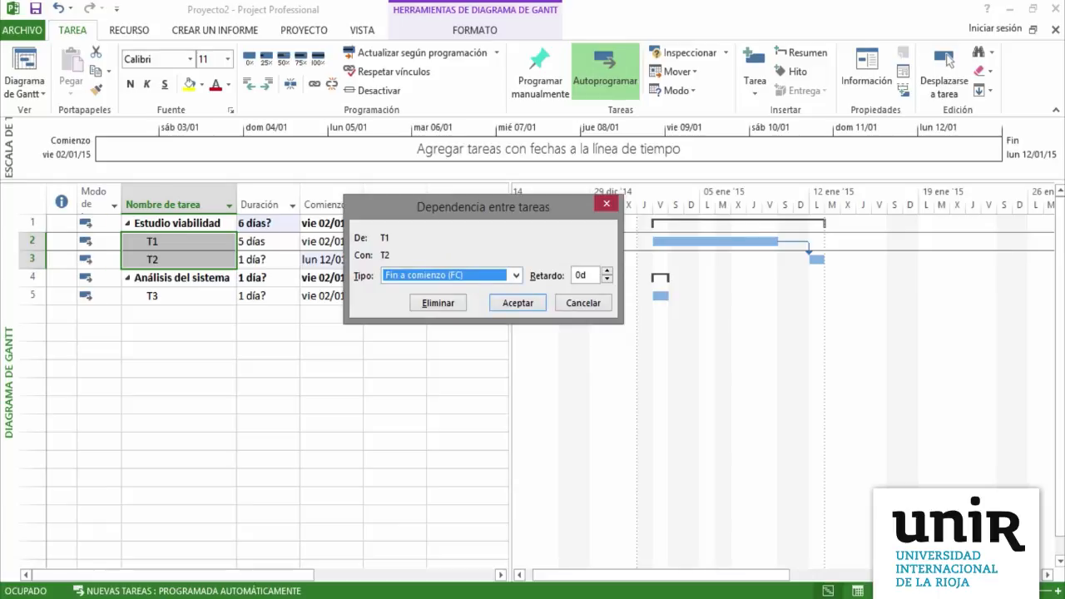
{"action": "left_click", "coordinate": [516, 275]}
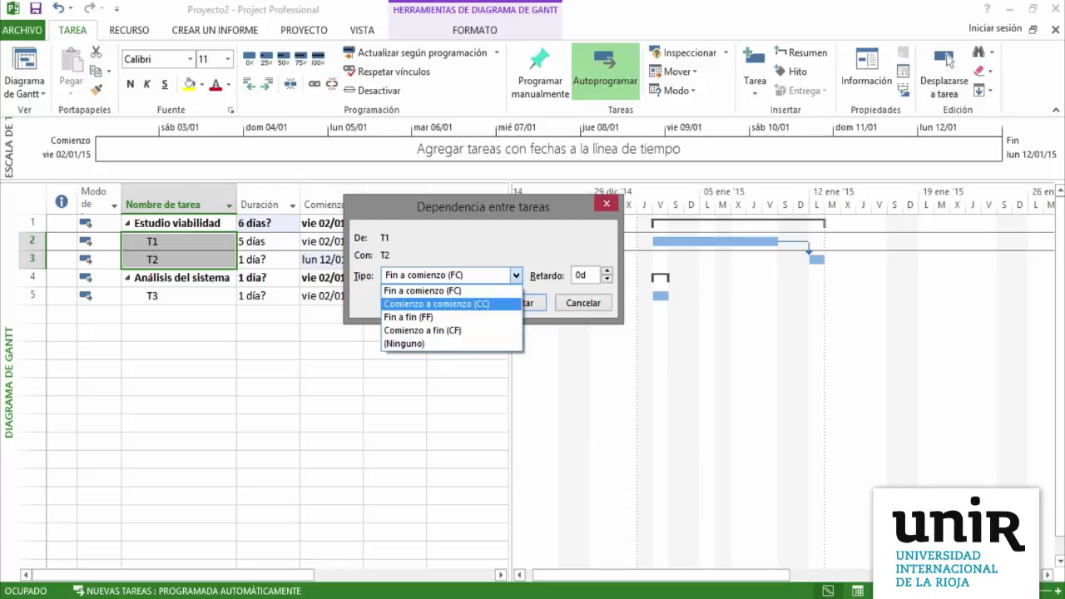
{"action": "key", "text": "Return"}
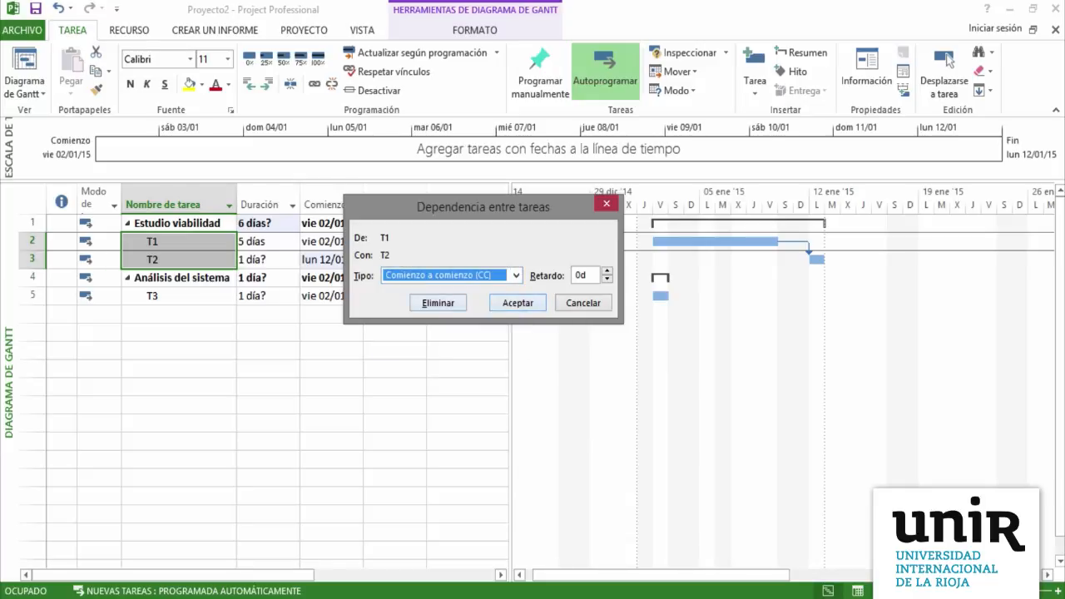
{"action": "key", "text": "Return"}
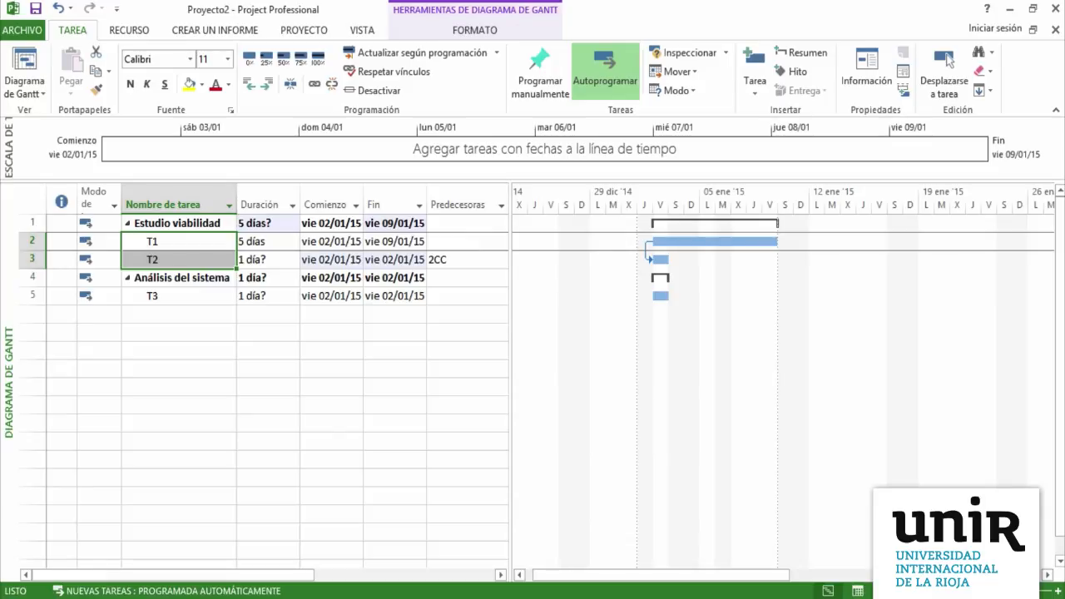
Change the dependency type between T1 and T2 to Fin a fin (FF).
{"action": "double_click", "coordinate": [645, 250]}
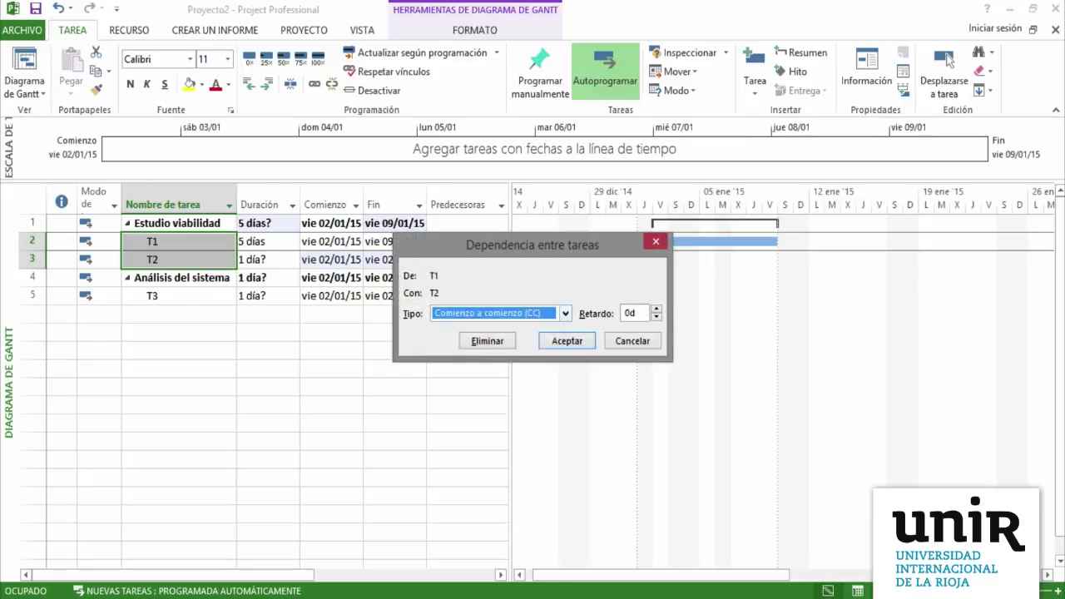
{"action": "left_click", "coordinate": [565, 313]}
{"action": "left_click", "coordinate": [465, 355]}
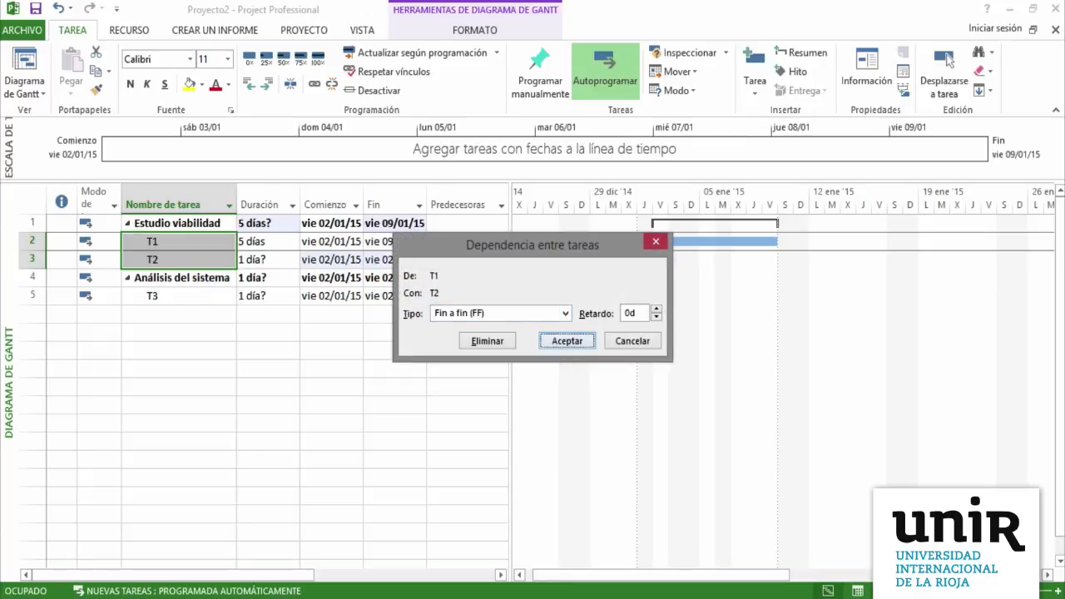
{"action": "key", "text": "Return"}
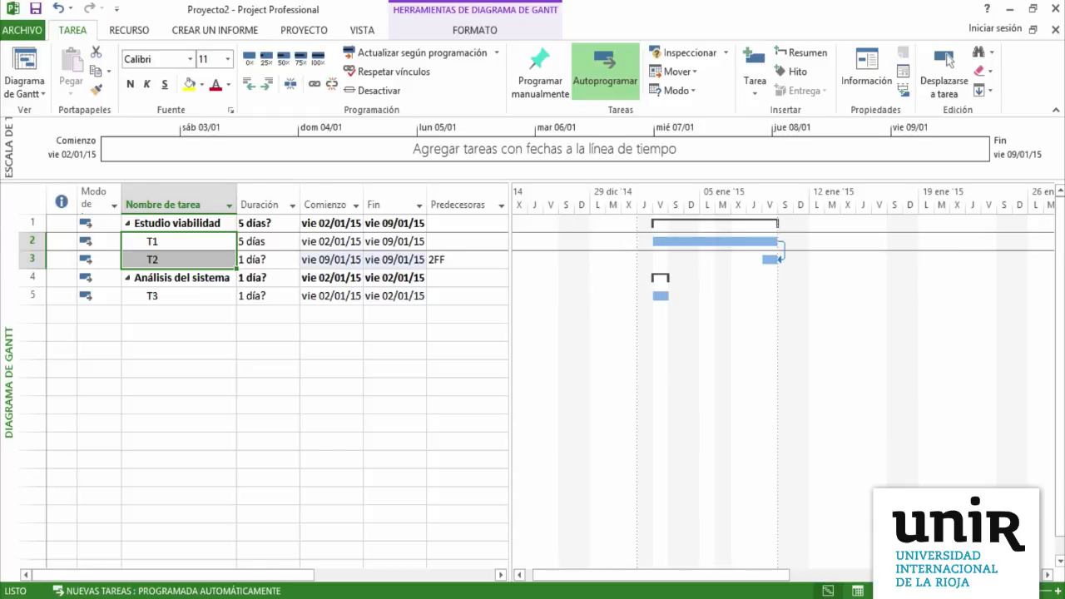
Set the T1–T2 dependency to Fin a comienzo (FC) with a lag of 1d.
{"action": "double_click", "coordinate": [782, 249]}
{"action": "left_click", "coordinate": [564, 313]}
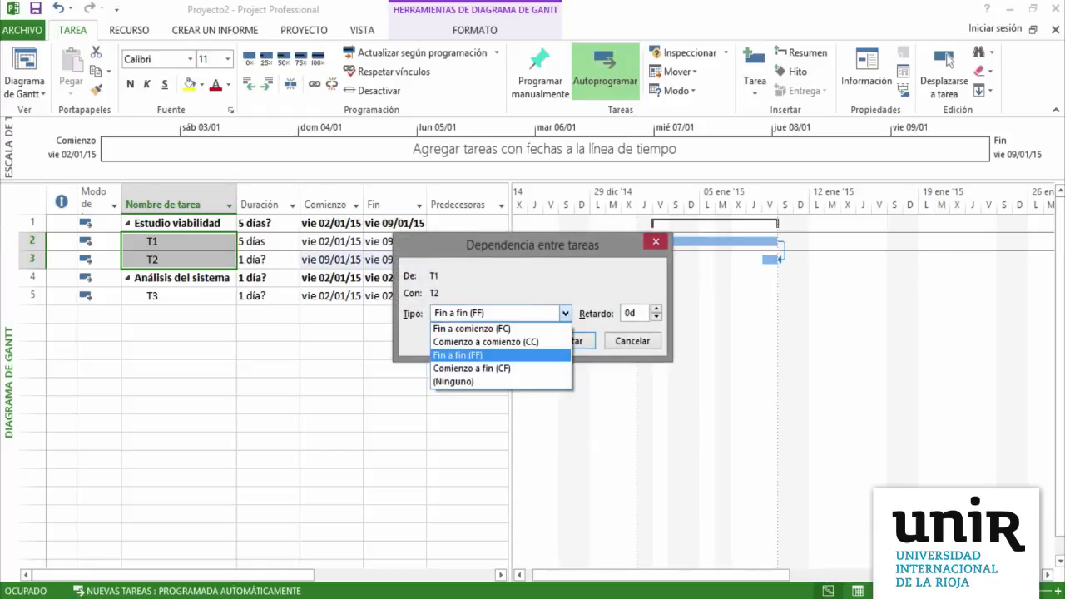
{"action": "left_click", "coordinate": [471, 327]}
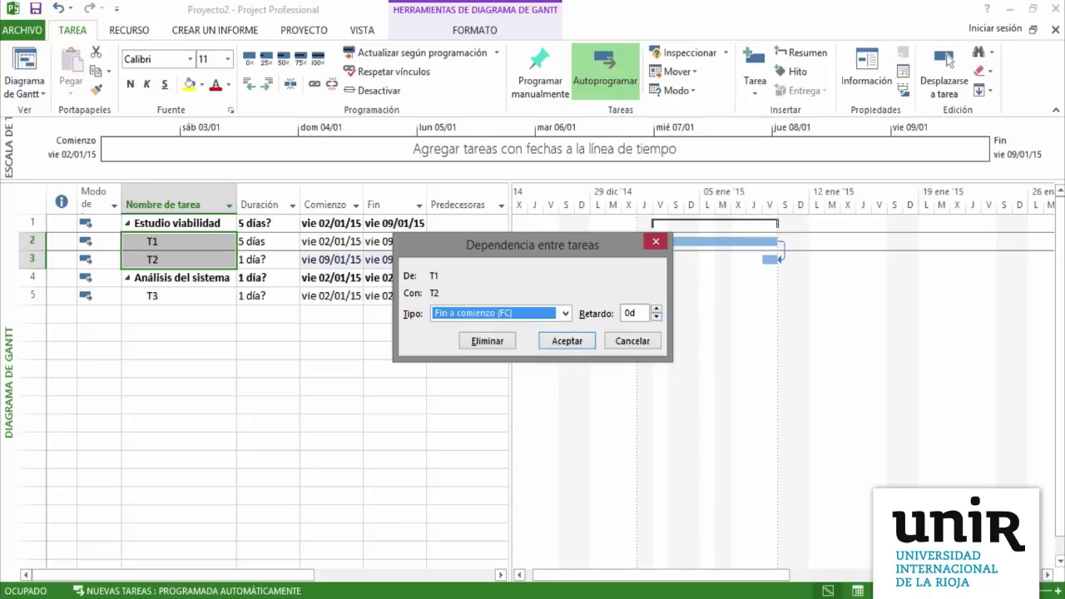
{"action": "left_click", "coordinate": [657, 309]}
{"action": "left_click", "coordinate": [656, 309]}
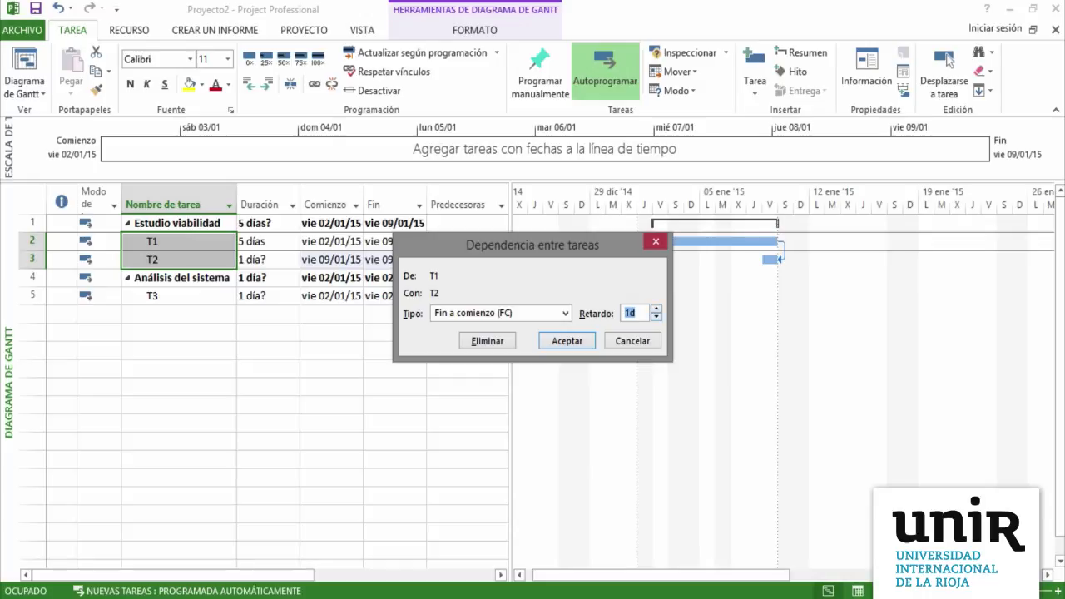
{"action": "key", "text": "Return"}
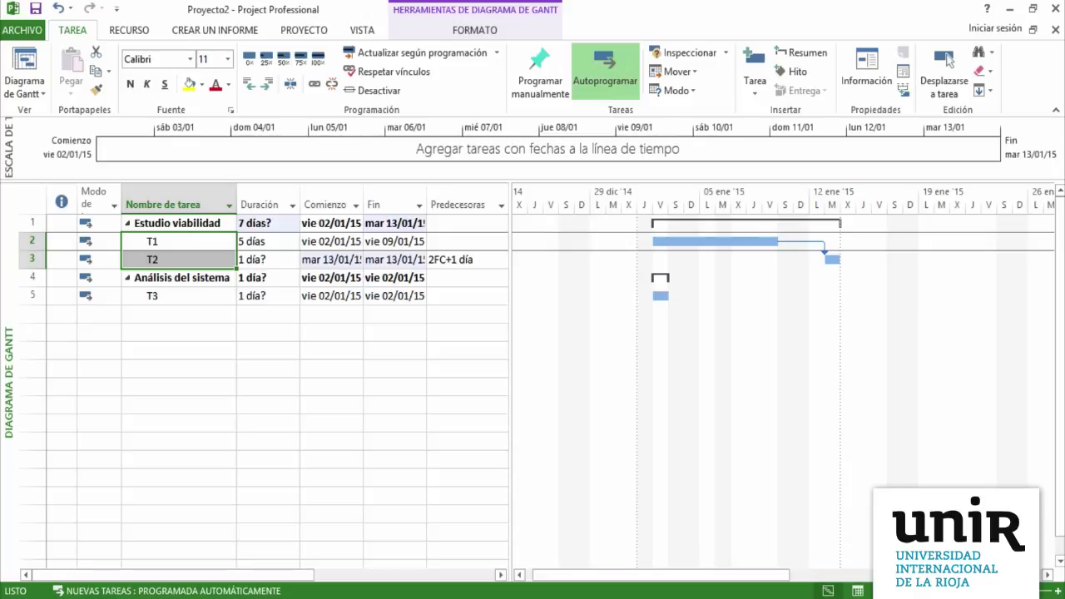
Set the lag of the finish-to-start dependency between T1 and T2 to -1d.
{"action": "double_click", "coordinate": [811, 242]}
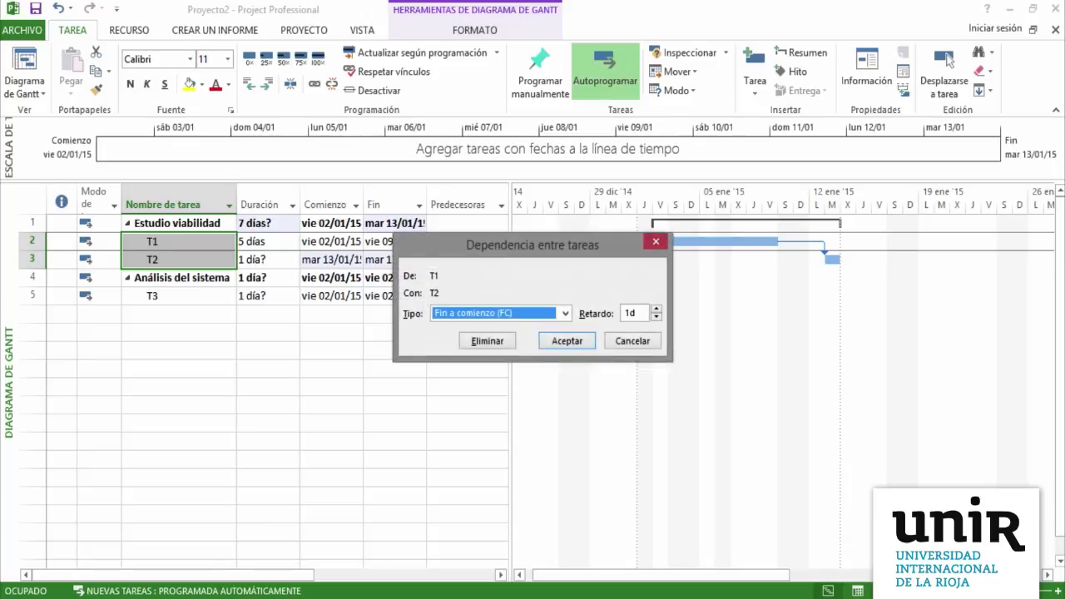
{"action": "key", "text": "Tab"}
{"action": "key", "text": "Down"}
{"action": "key", "text": "Down"}
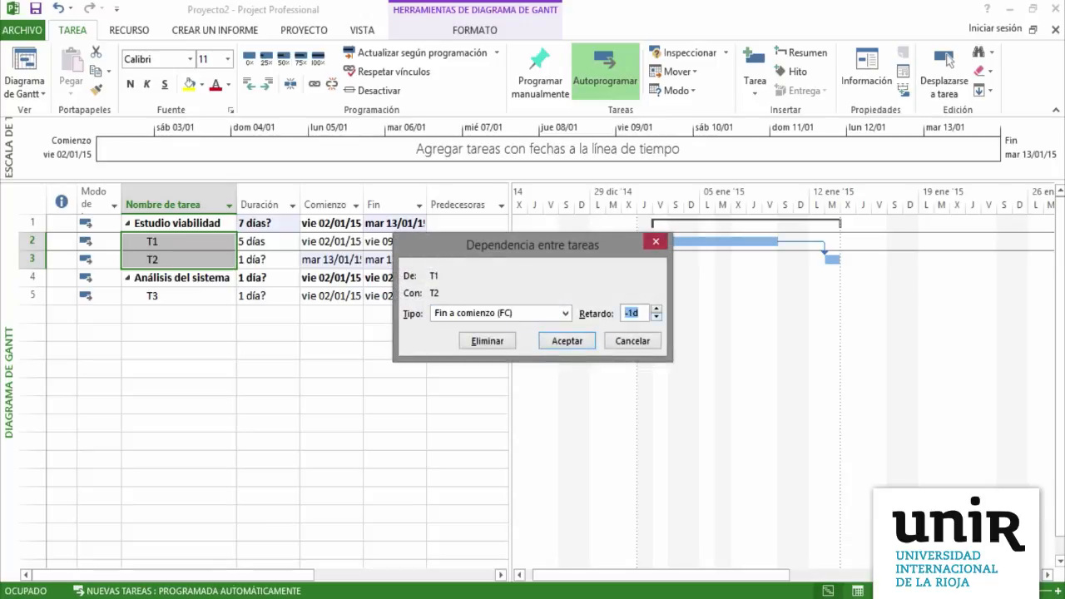
{"action": "key", "text": "Return"}
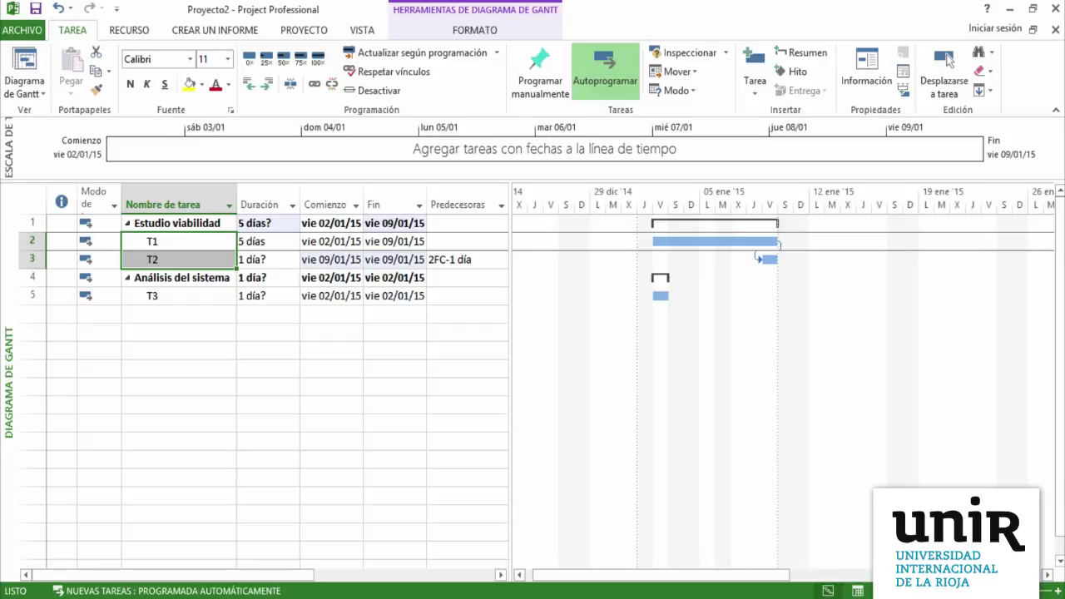
Delete subtask T3 under the Análisis del sistema phase.
{"action": "left_click", "coordinate": [98, 295]}
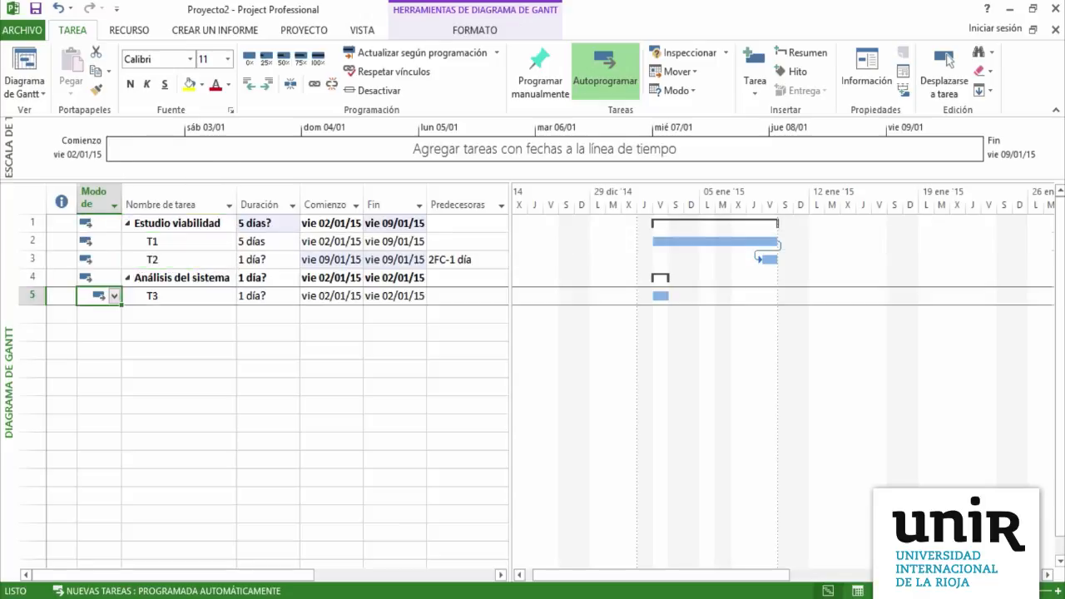
{"action": "key", "text": "shift+space"}
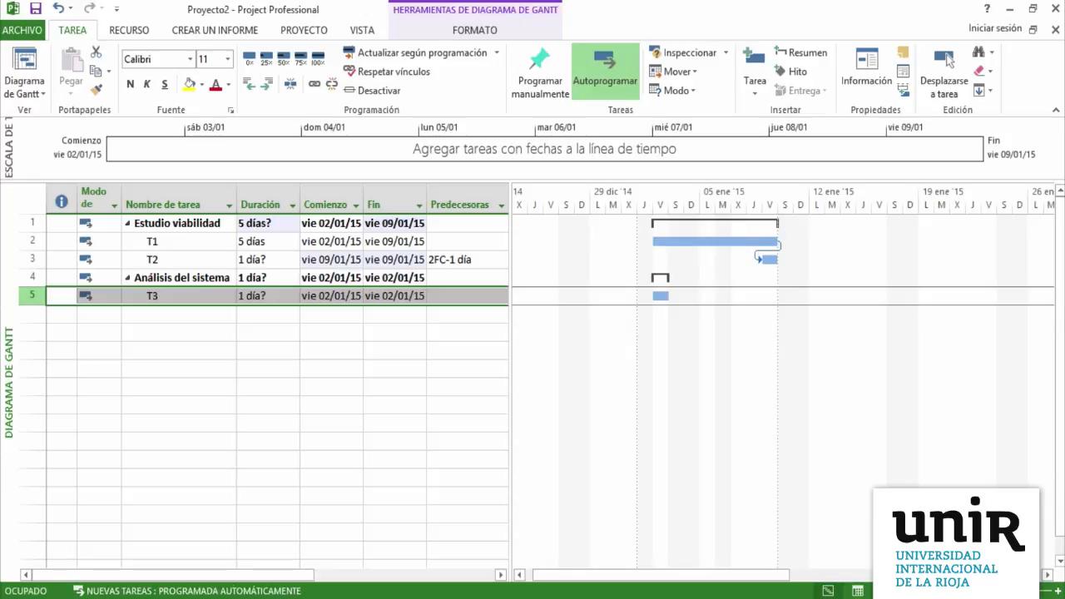
{"action": "key", "text": "Delete"}
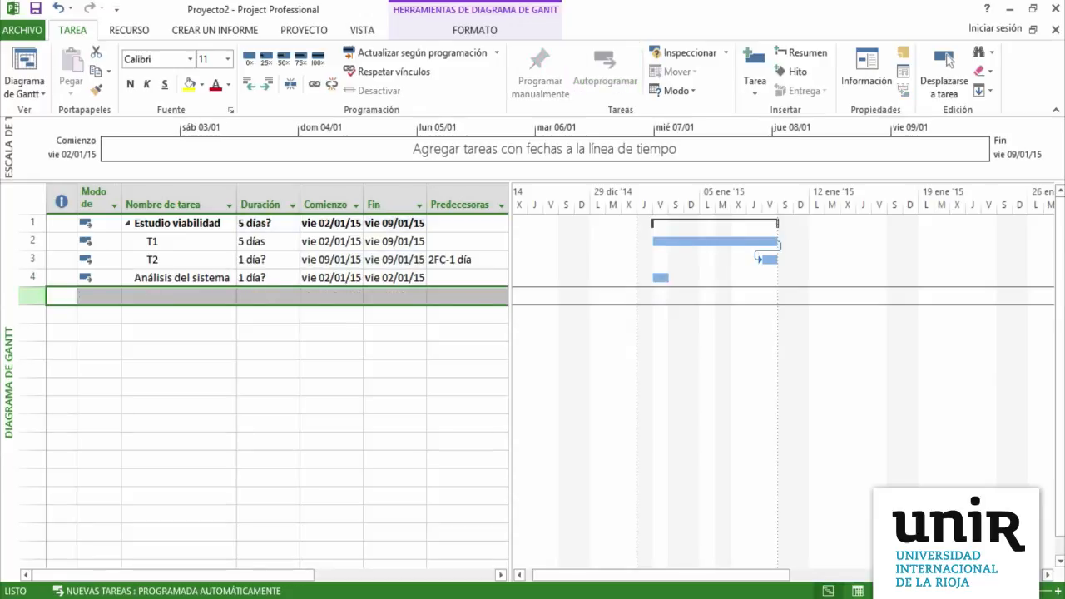
Set the duration of task T1 to 4 days and the duration of T2 to 2 days.
{"action": "key", "text": "ctrl+Home"}
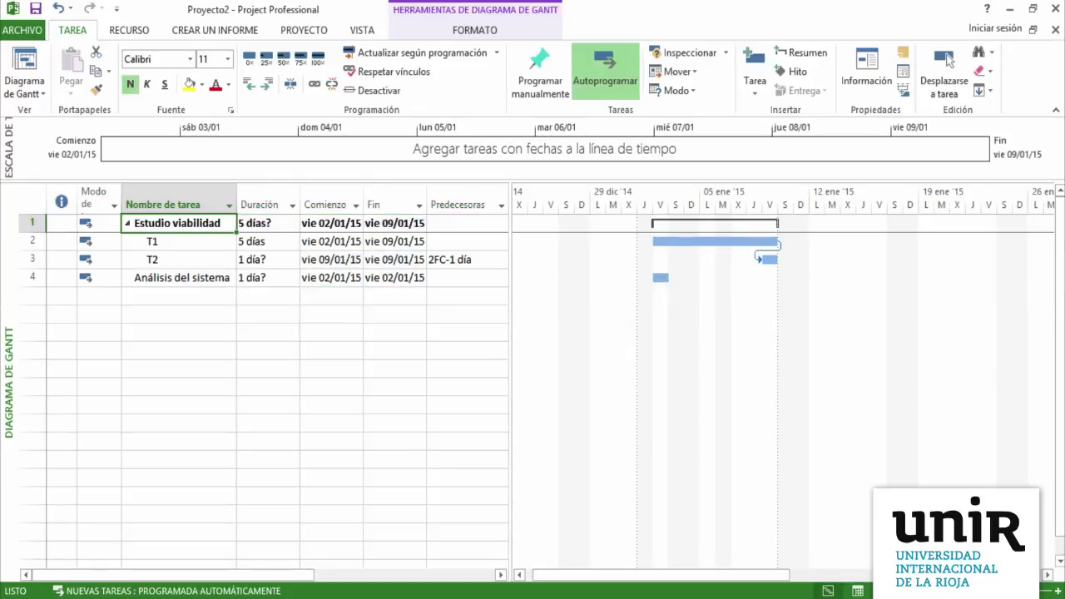
{"action": "key", "text": "Down"}
{"action": "key", "text": "Down"}
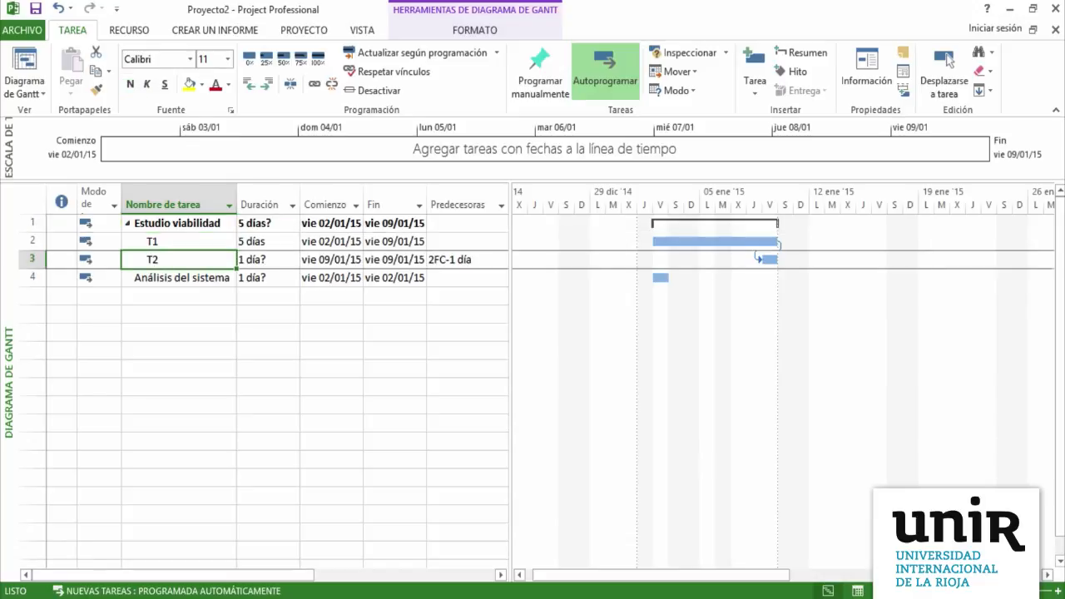
{"action": "key", "text": "Up"}
{"action": "key", "text": "Right"}
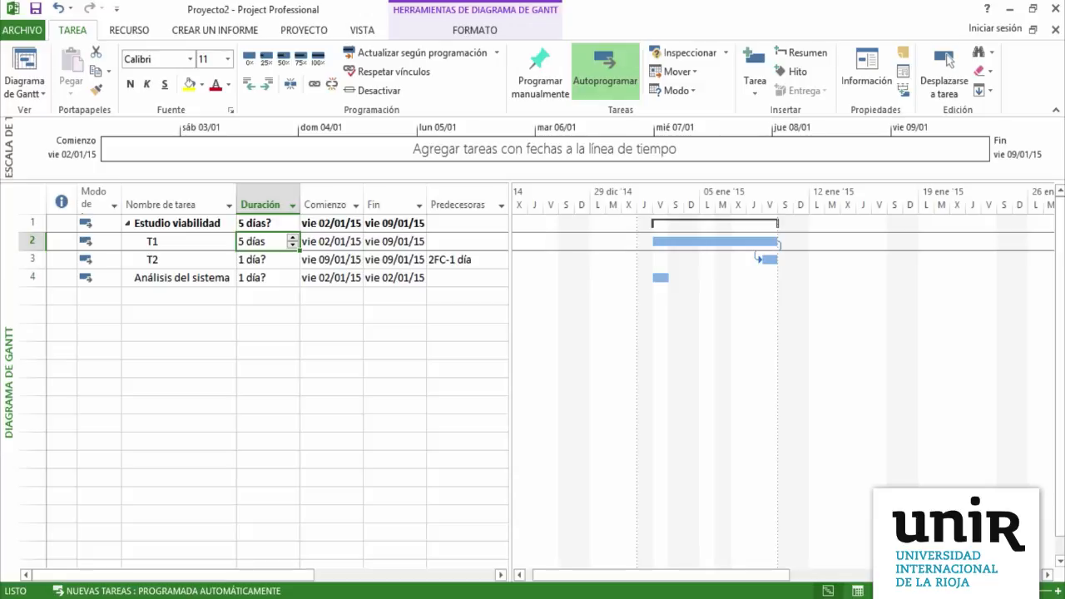
{"action": "type", "text": "4"}
{"action": "key", "text": "Return"}
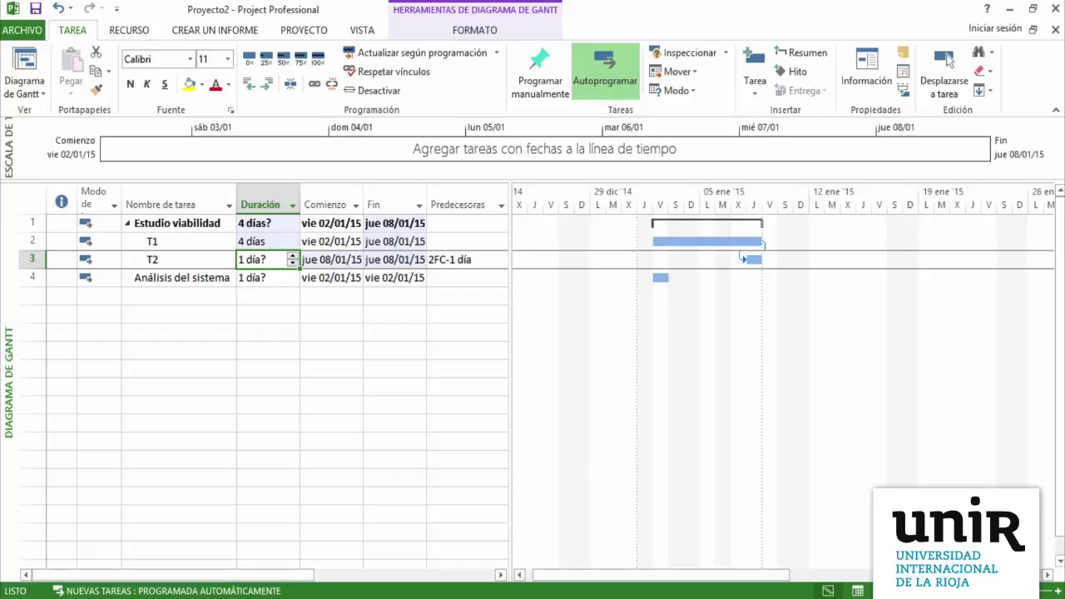
{"action": "type", "text": "2"}
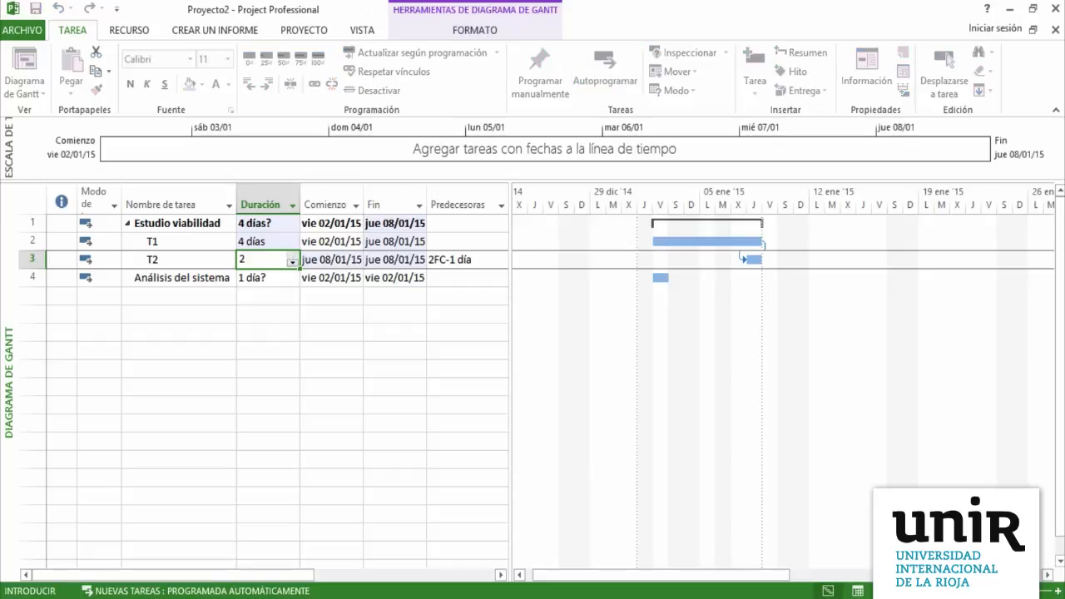
{"action": "left_click", "coordinate": [268, 332]}
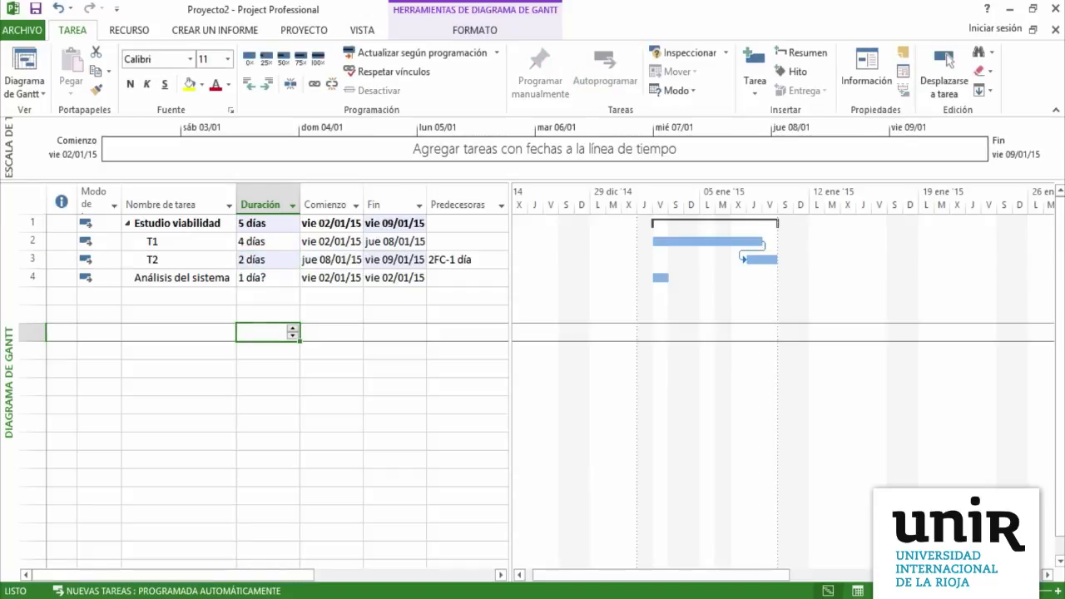